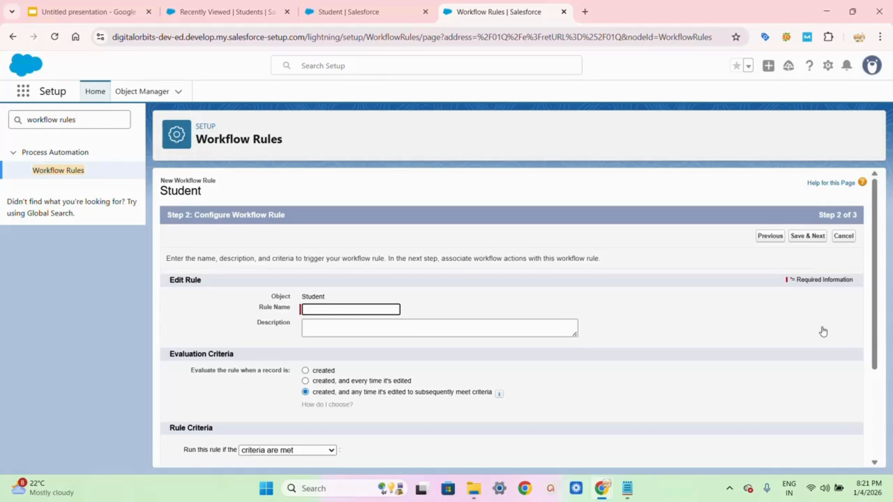
- Name the Student workflow rule "Admission confirmed email" and evaluate it when a record is created and every time it's edited
type("S")
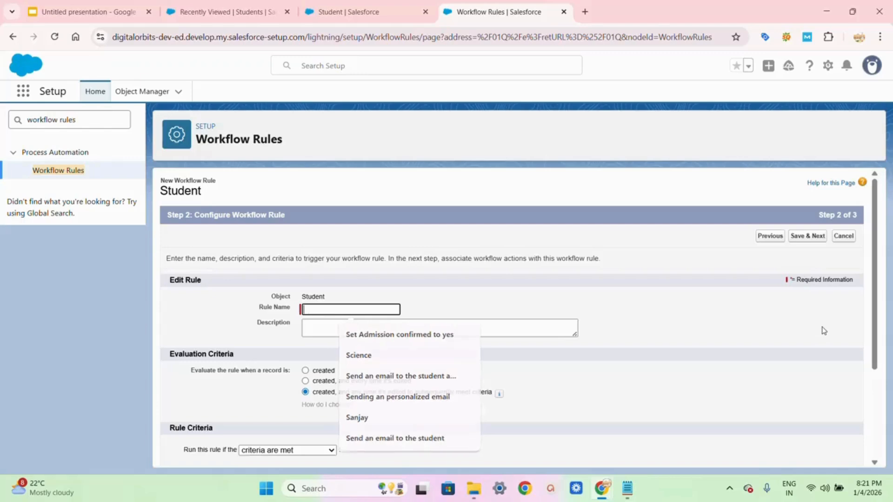
key("BackSpace")
type("Admis")
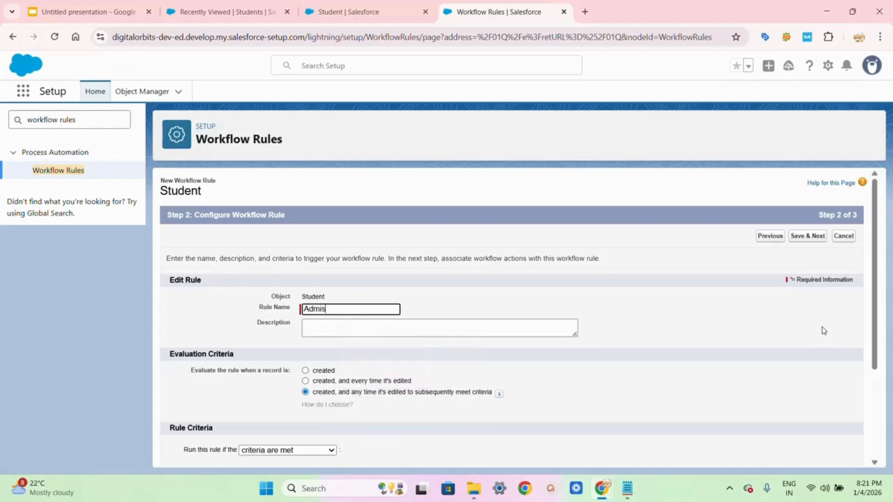
type("sion confirmed email")
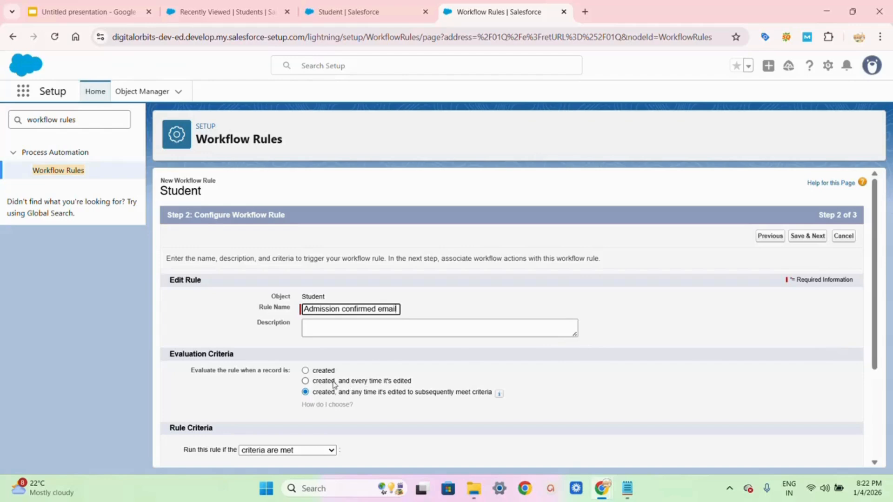
left_click(305, 382)
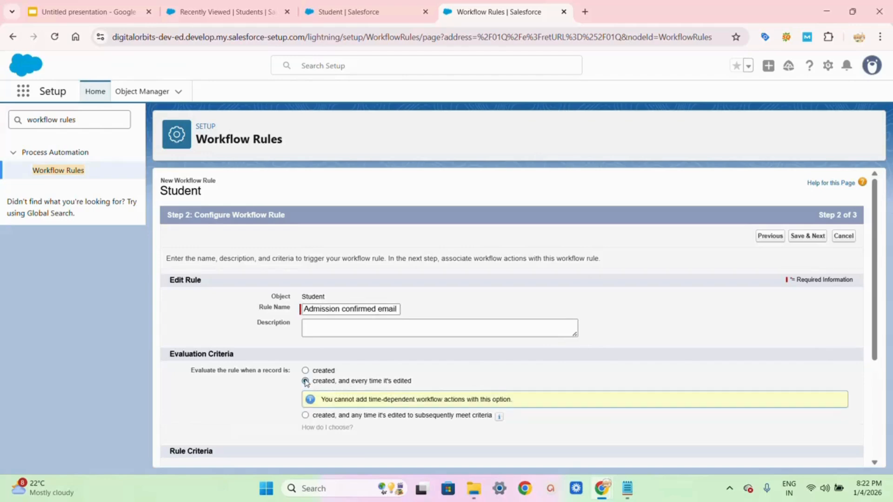
- Set the rule criterion to Student: Marks greater than 75, then save the rule and continue to its workflow actions
scroll(305, 381, "down", 3)
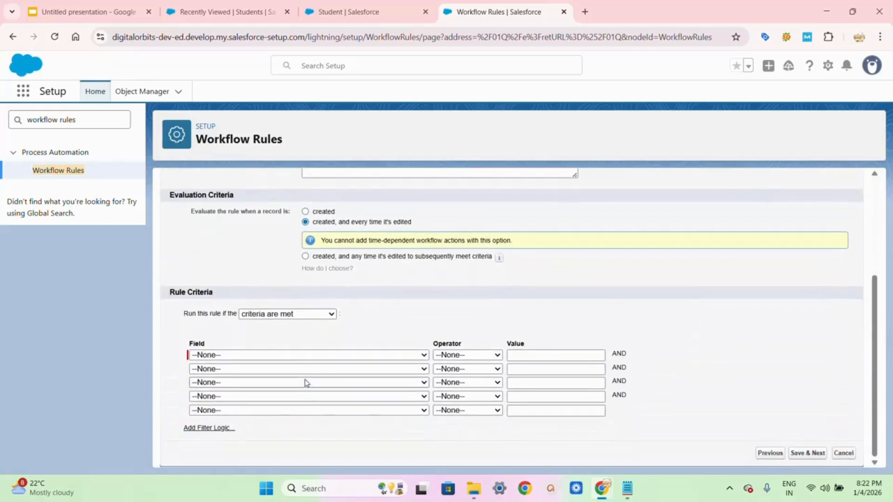
left_click(269, 357)
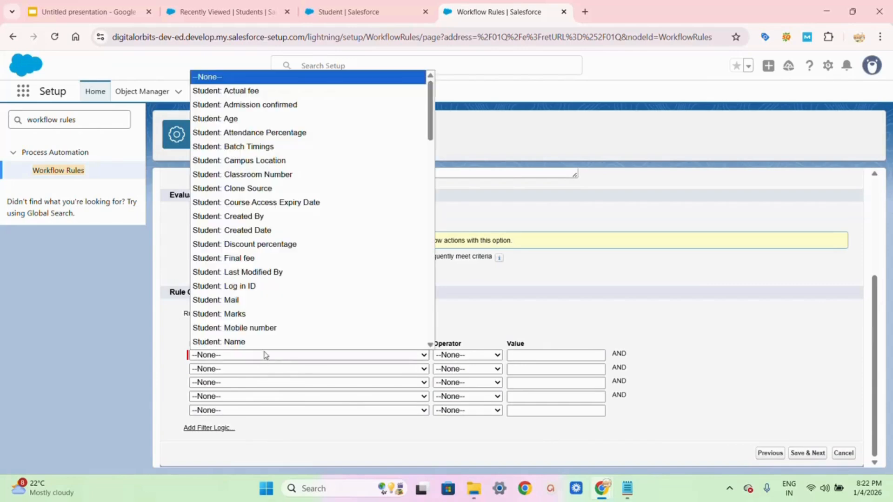
scroll(258, 346, "down", 1)
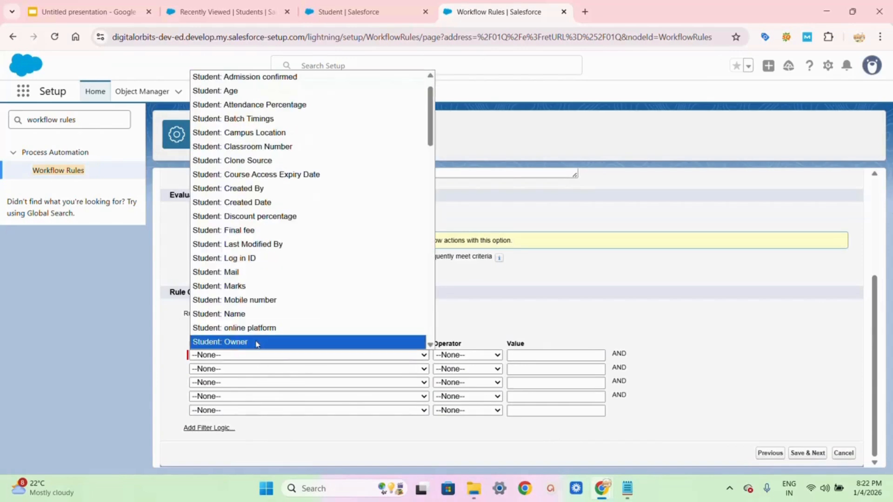
left_click(239, 292)
left_click(457, 358)
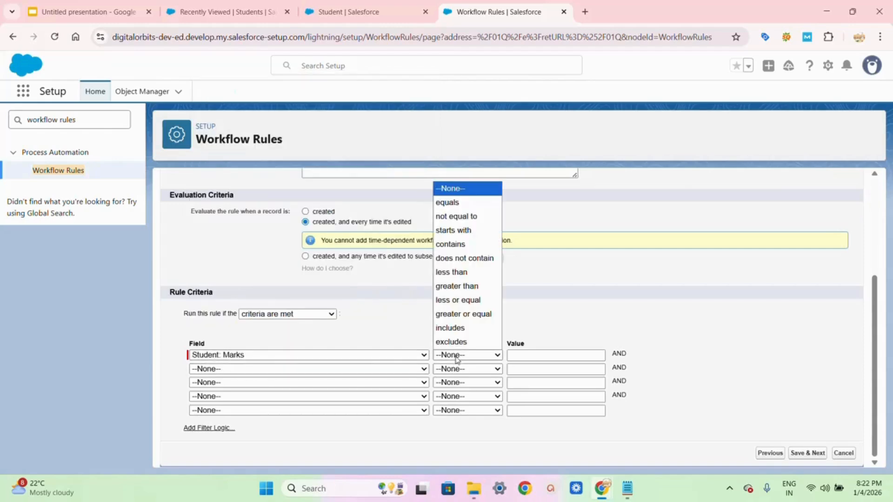
left_click(457, 286)
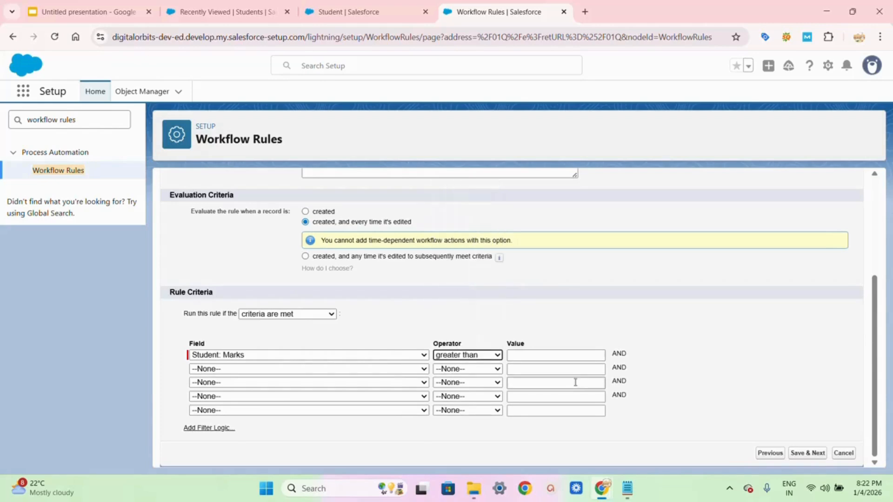
left_click(549, 357)
type("75")
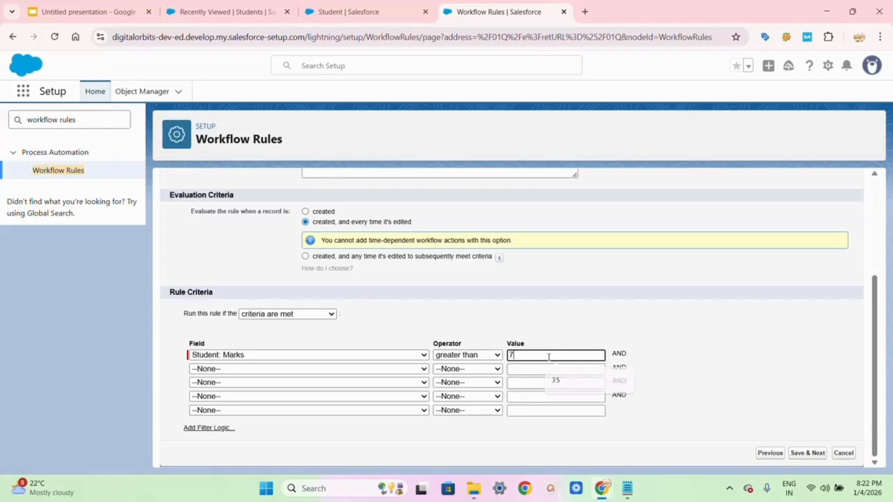
left_click(799, 453)
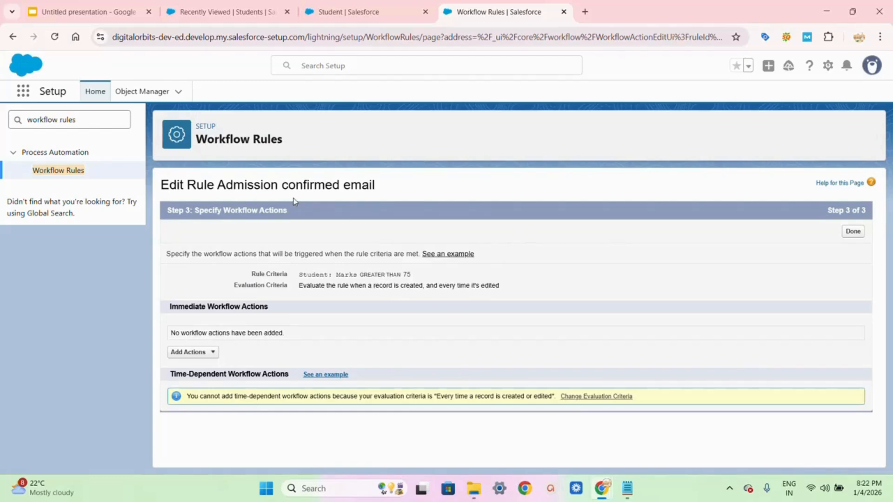
- Start a new email alert for the rule, described as "Sending an email to a student who secures above 75 marks", and fill its unique name
left_click(214, 353)
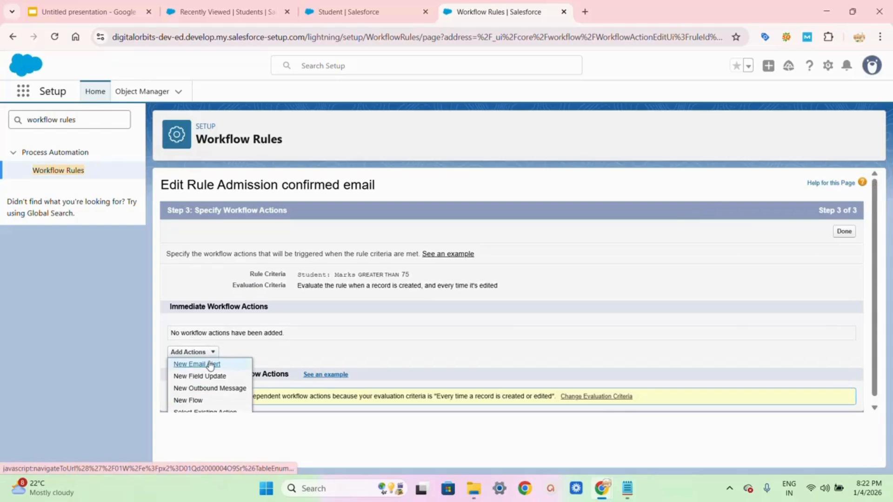
left_click(211, 364)
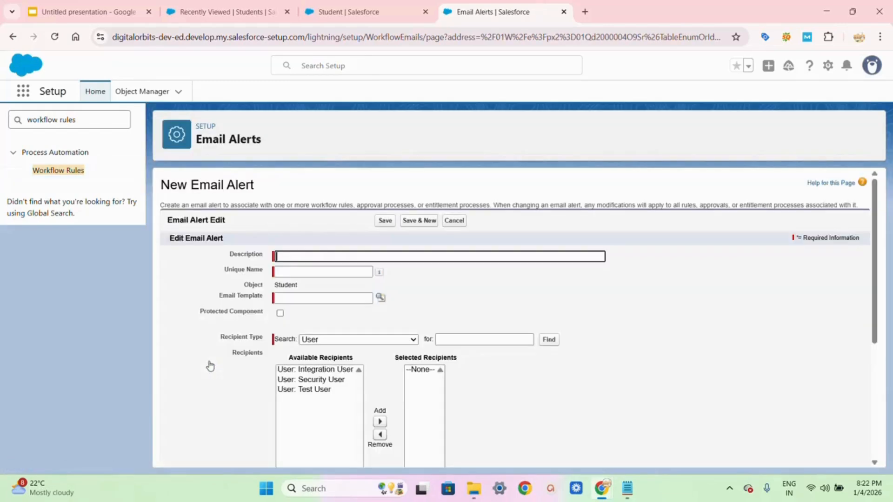
left_click(280, 257)
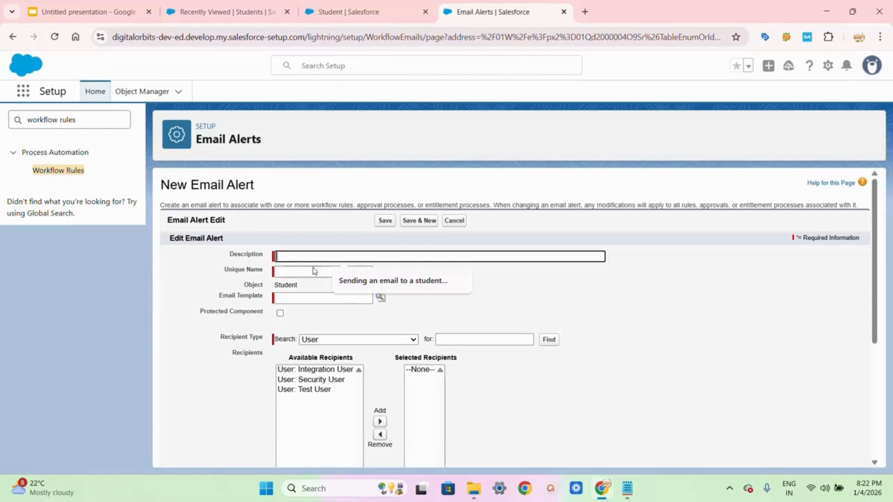
left_click(391, 281)
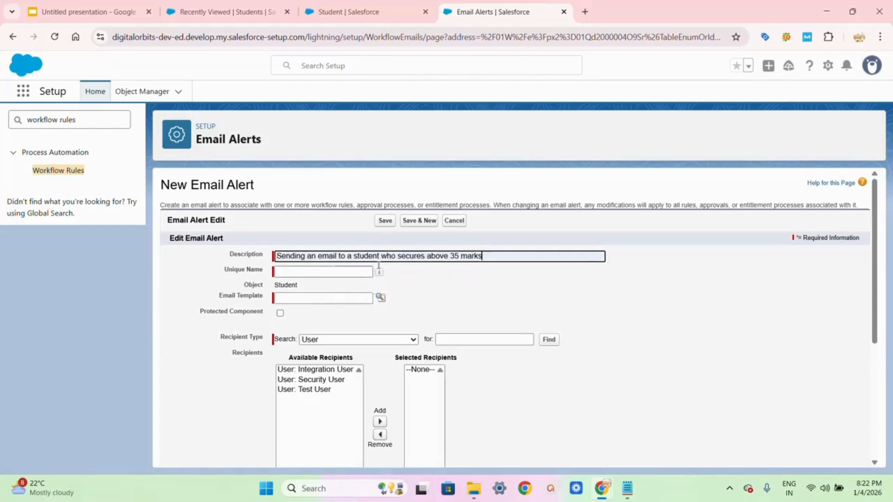
double_click(455, 256)
left_click(460, 256)
key("BackSpace")
key("BackSpace")
type("75")
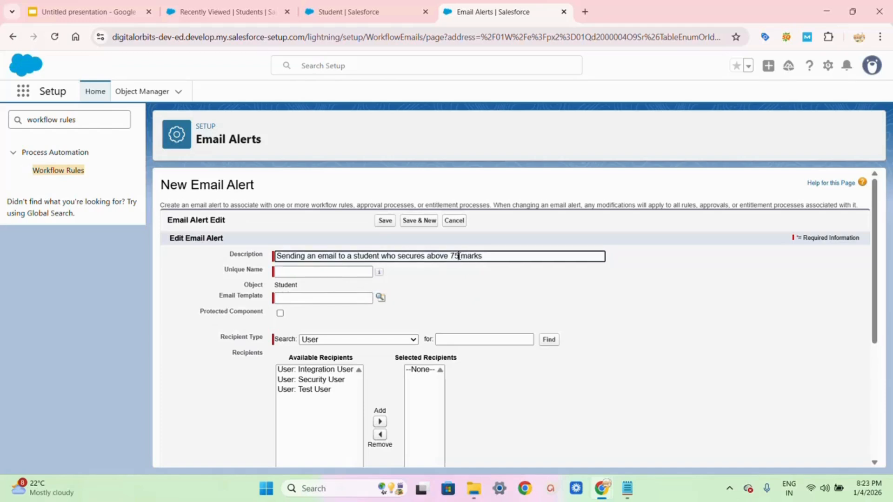
left_click(345, 271)
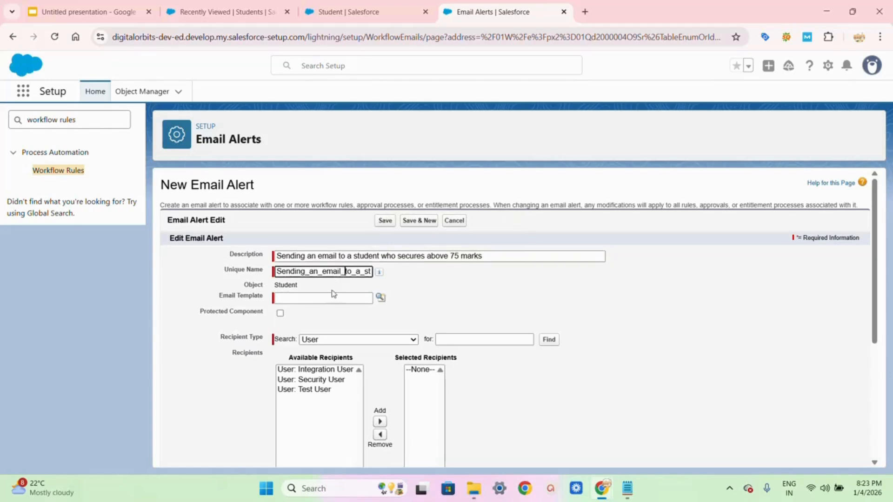
- Look up the alert's email template and choose "Pass confirmation"
left_click(317, 298)
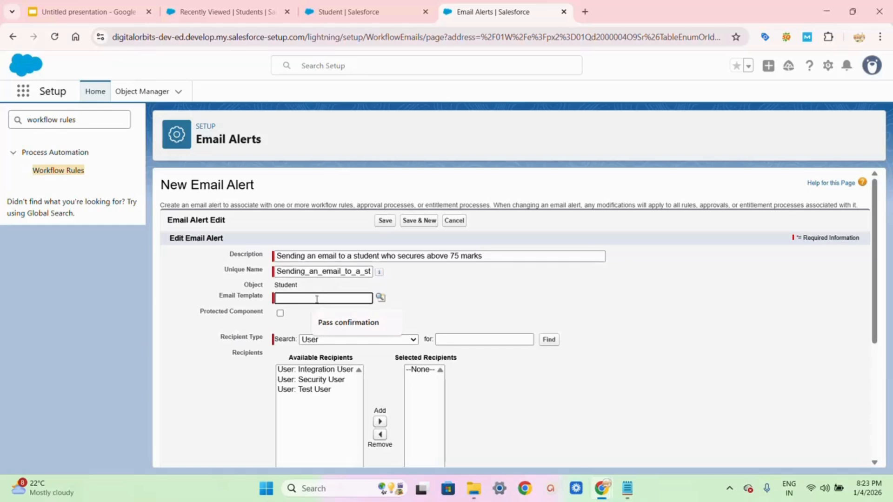
type("AD")
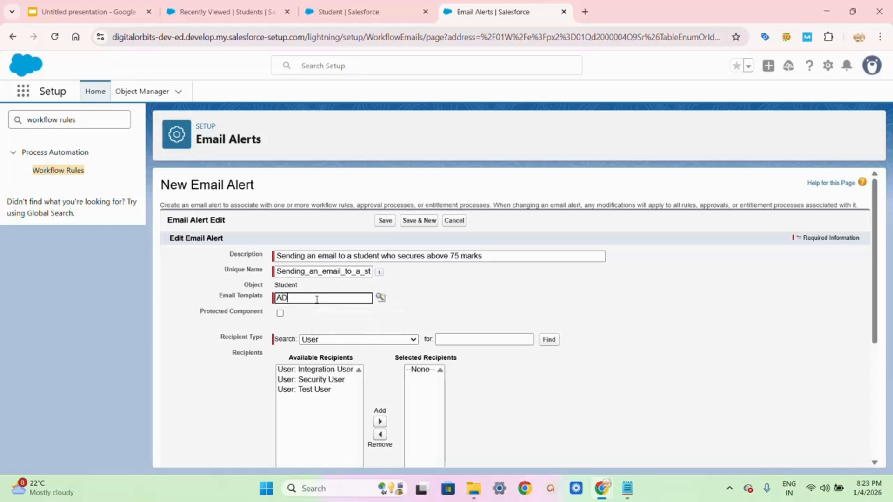
type("MISSION CONFIRMATION")
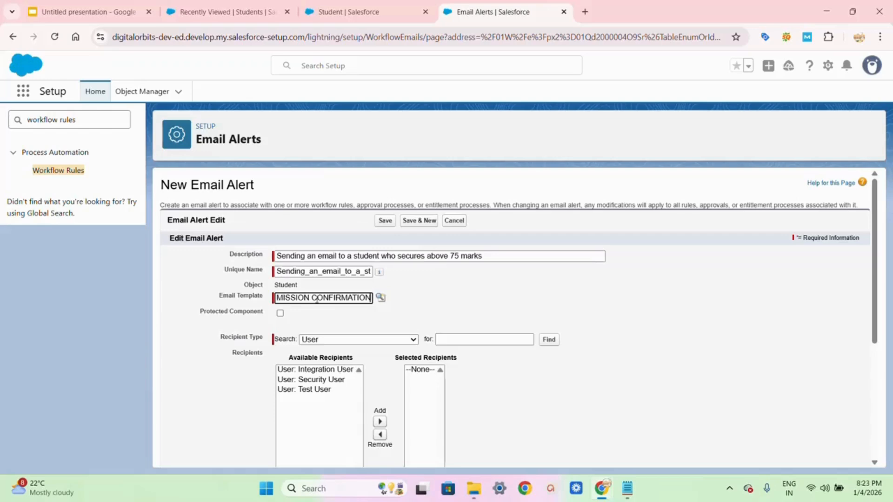
left_click(379, 298)
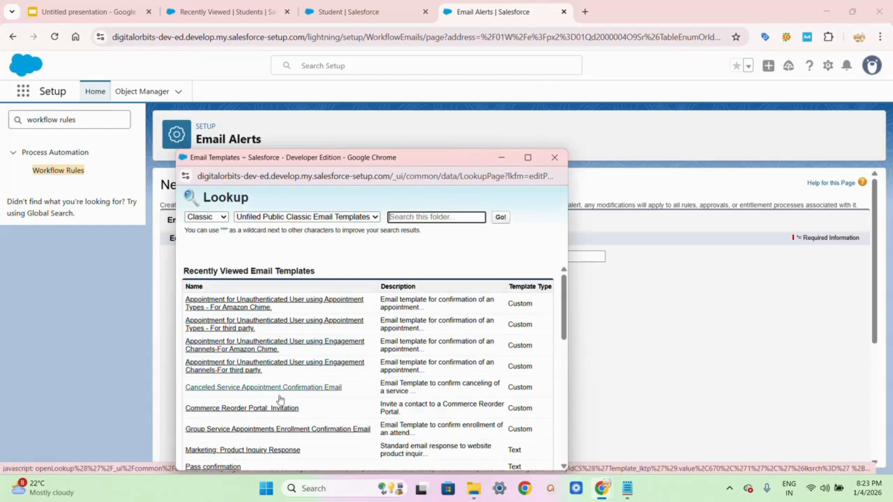
scroll(276, 412, "down", 3)
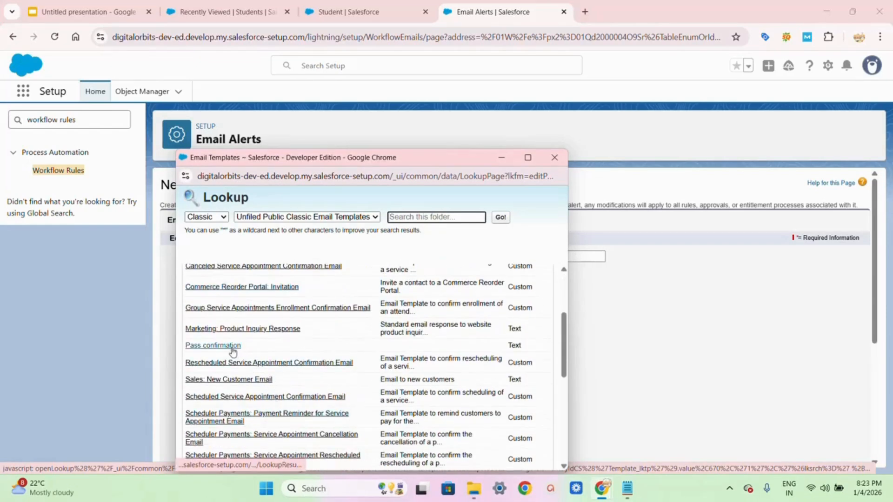
left_click(213, 346)
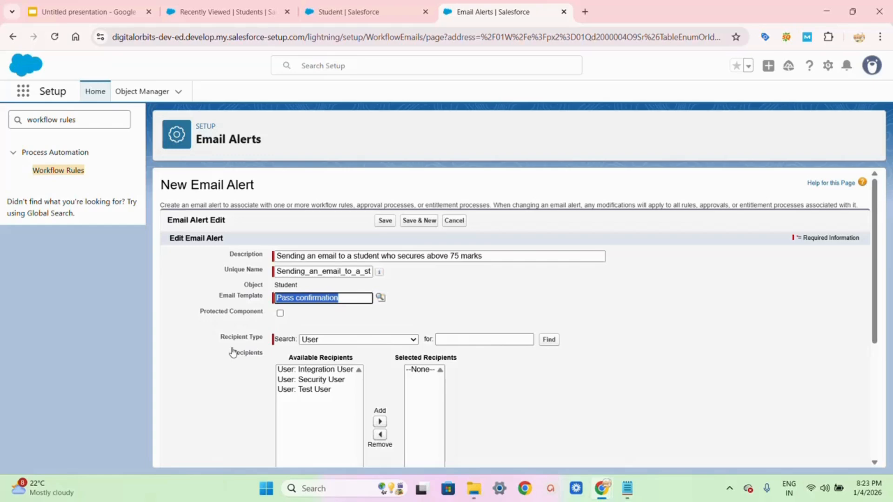
- Search the setup items for "CLASSIC" and open Classic Email Templates
left_click(96, 111)
key("BackSpace")
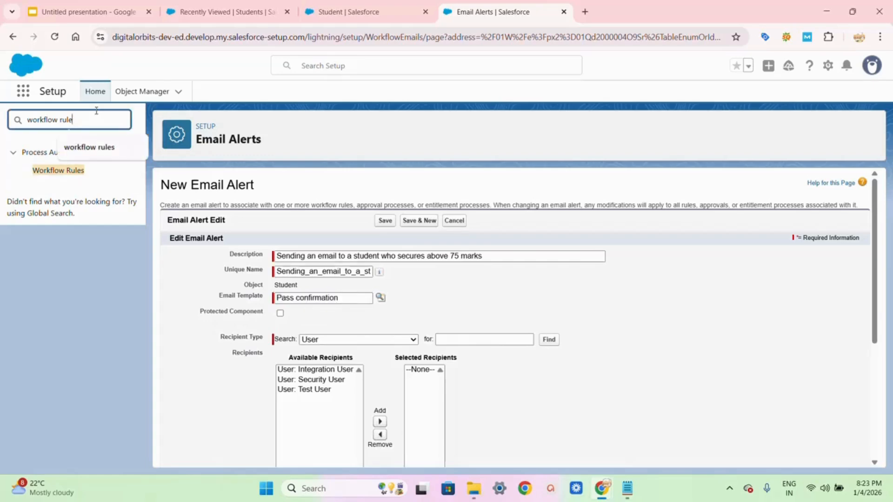
key("BackSpace")
key("BackSpace")
key("BackSpace")
key("BackSpace")
key("BackSpace")
key("BackSpace")
key("BackSpace")
key("BackSpace")
key("BackSpace")
key("BackSpace")
key("BackSpace")
key("BackSpace")
key("BackSpace")
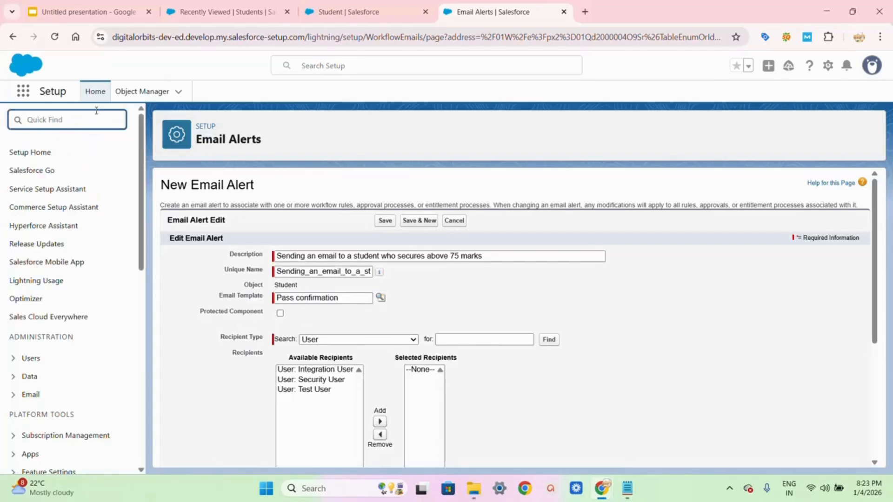
type("cLASSIC")
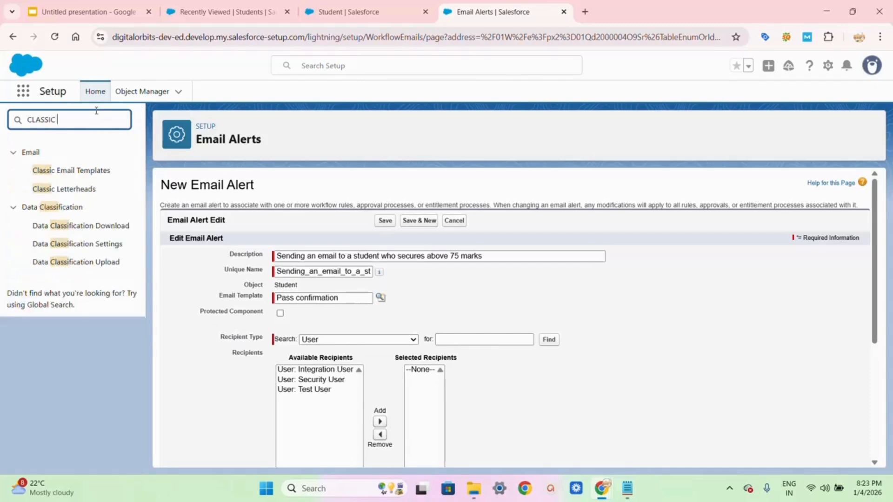
left_click(67, 173)
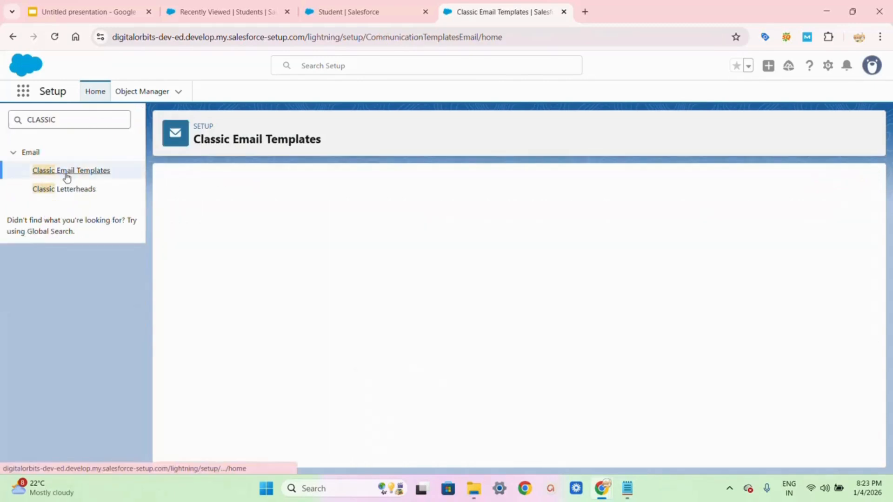
- Open the Pass confirmation template, review its details and message text, and open it for editing
scroll(325, 303, "down", 3)
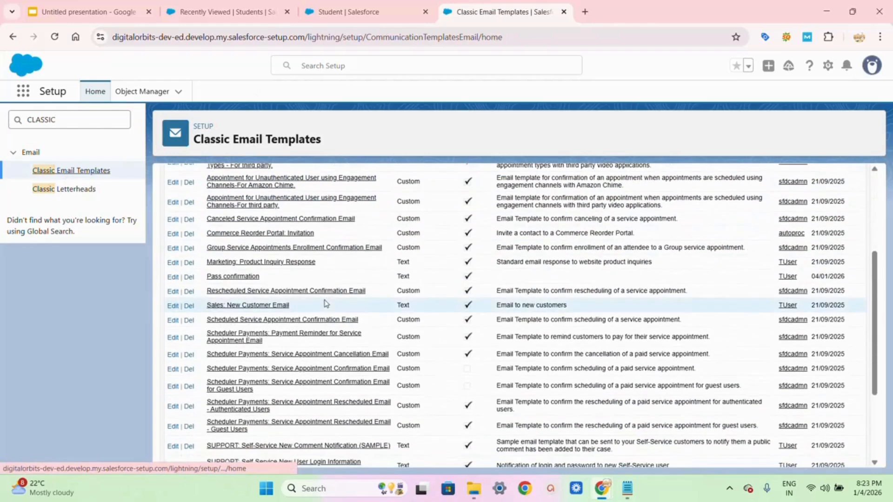
left_click(246, 278)
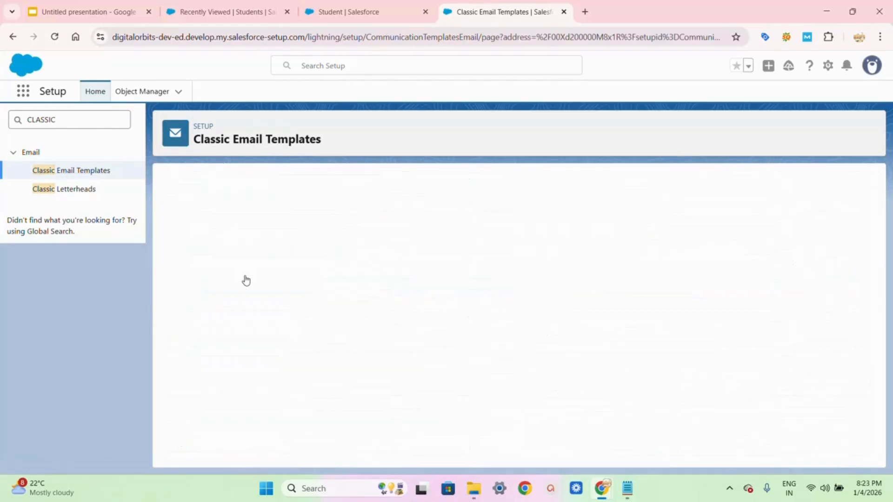
scroll(246, 279, "down", 1)
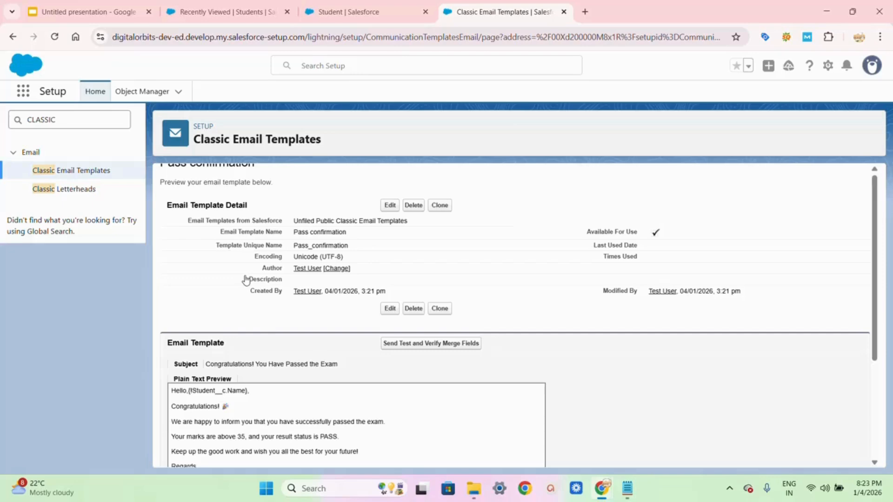
scroll(246, 280, "up", 1)
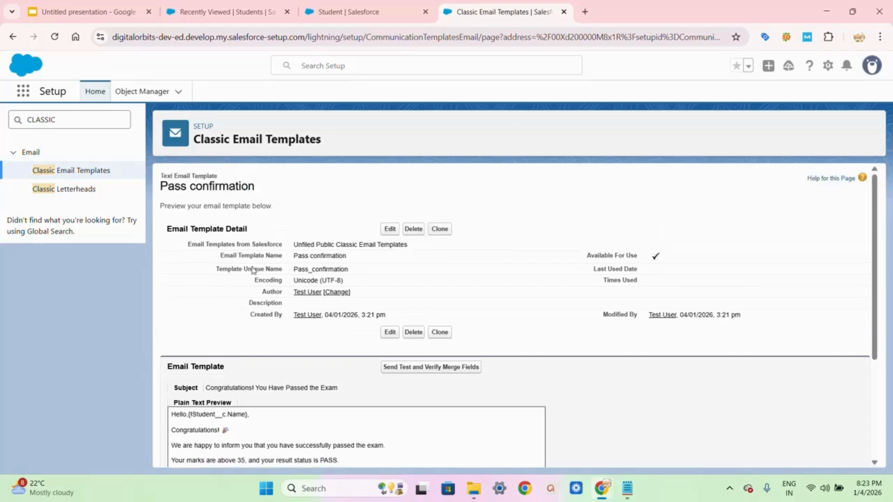
left_click(390, 230)
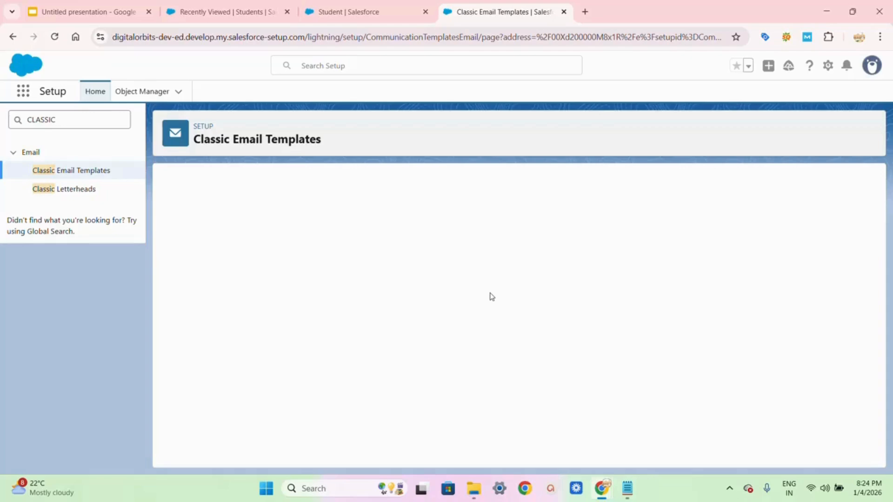
- Return to the classic email template list and start a new template of type Text, continuing to its details form
left_click(104, 171)
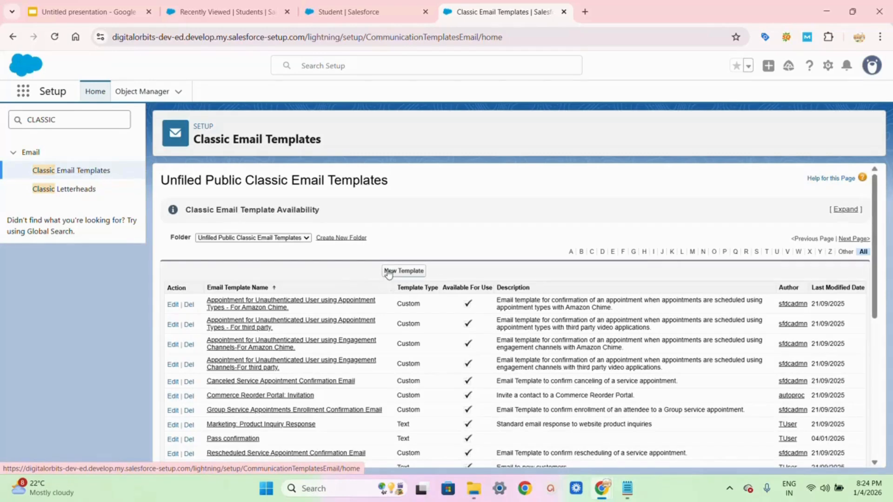
left_click(389, 273)
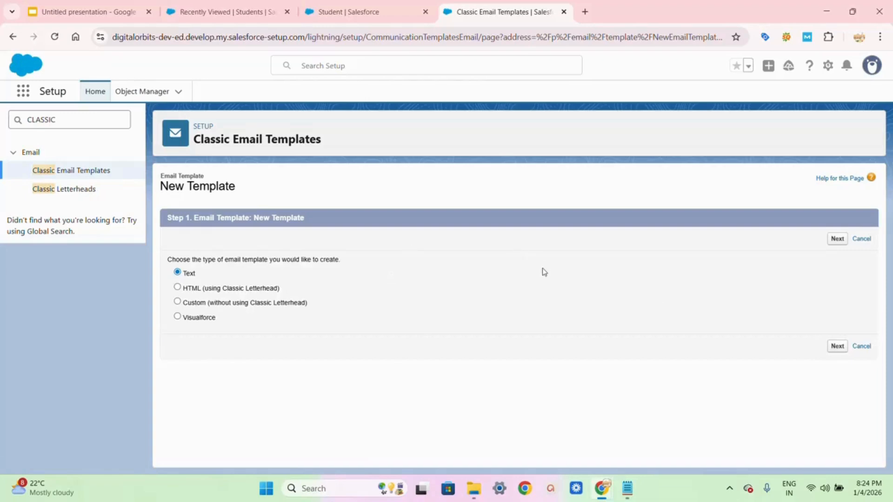
left_click(838, 348)
left_click(838, 348)
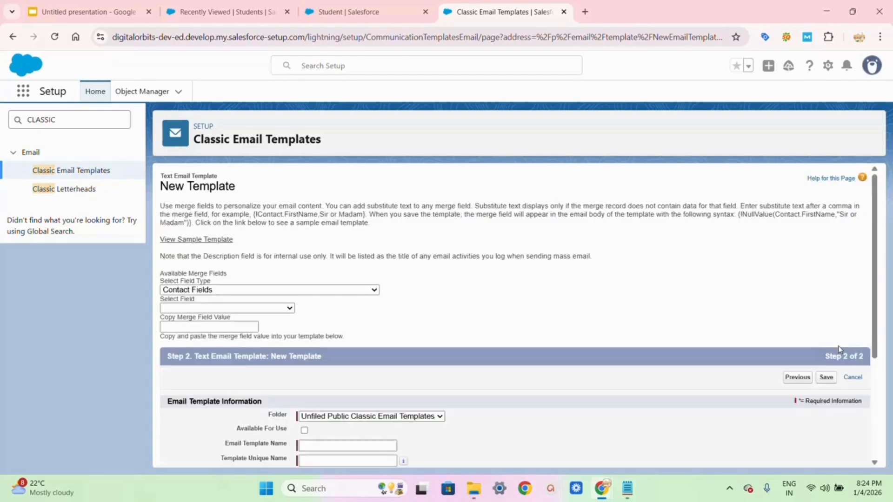
- Mark the new text template as available for use and name it ADMISSION CONFIRMATION, with the matching unique name ADMISSION_CONFIRMATION
scroll(460, 409, "down", 3)
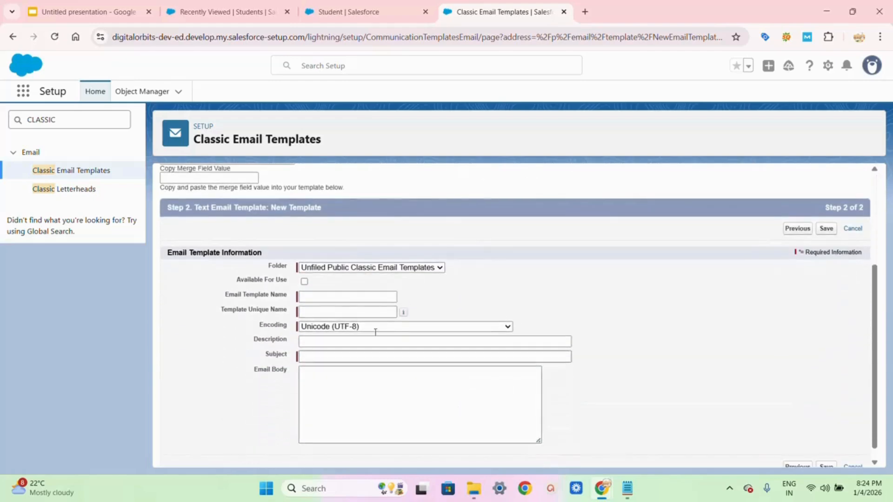
left_click(305, 282)
left_click(307, 297)
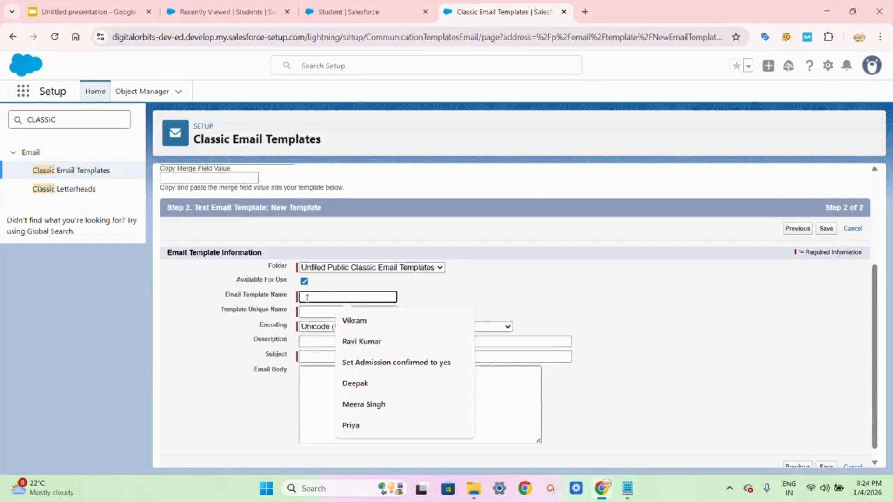
type("AD")
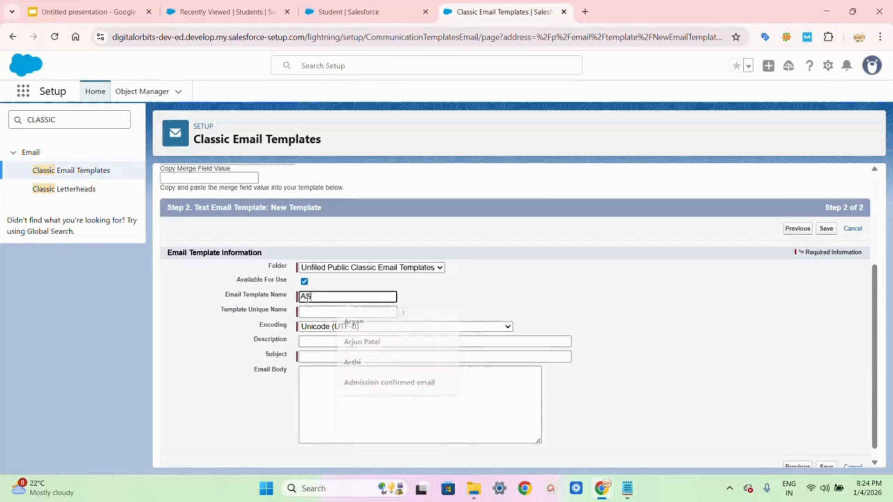
type("MI")
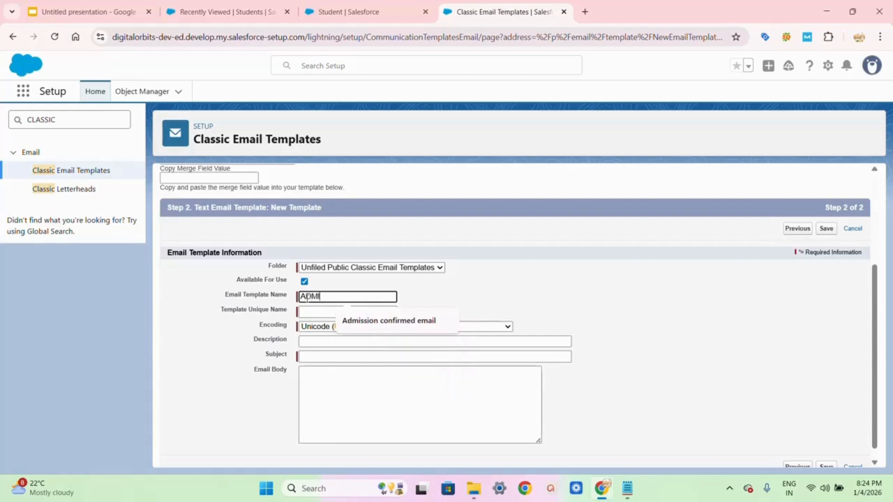
type("SSION CONFIRMATION")
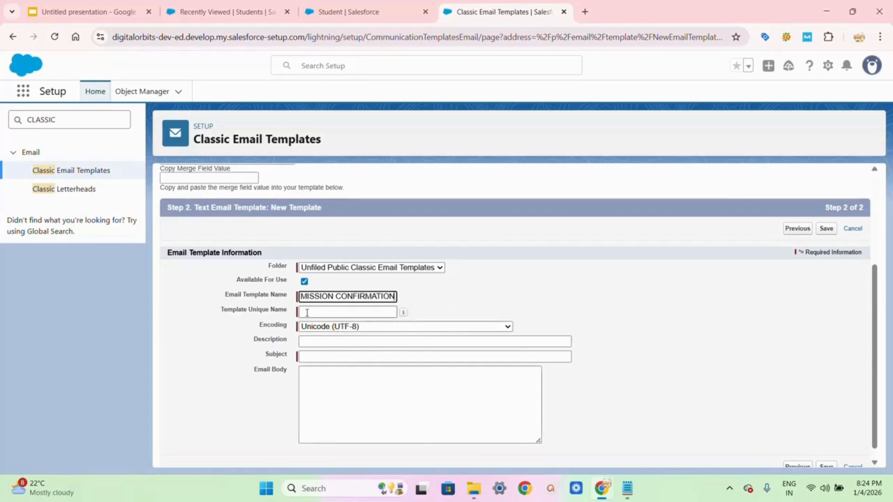
left_click(306, 312)
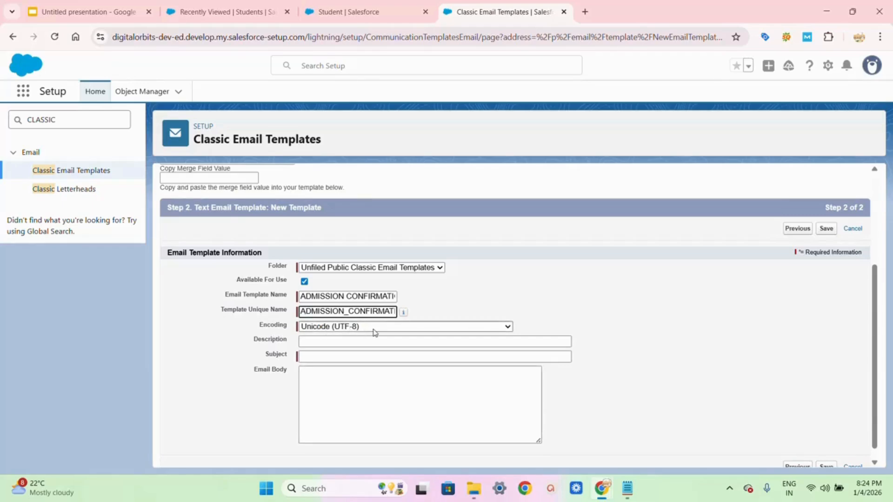
- Set the template's subject to "Congratulations! You Have Passed the Exam", checking the prepared text in Notepad for the wording
left_click(329, 354)
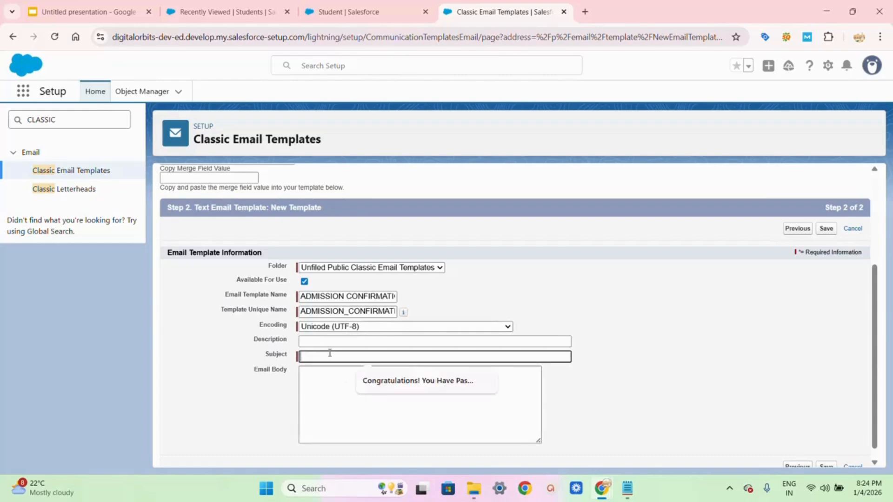
left_click(626, 488)
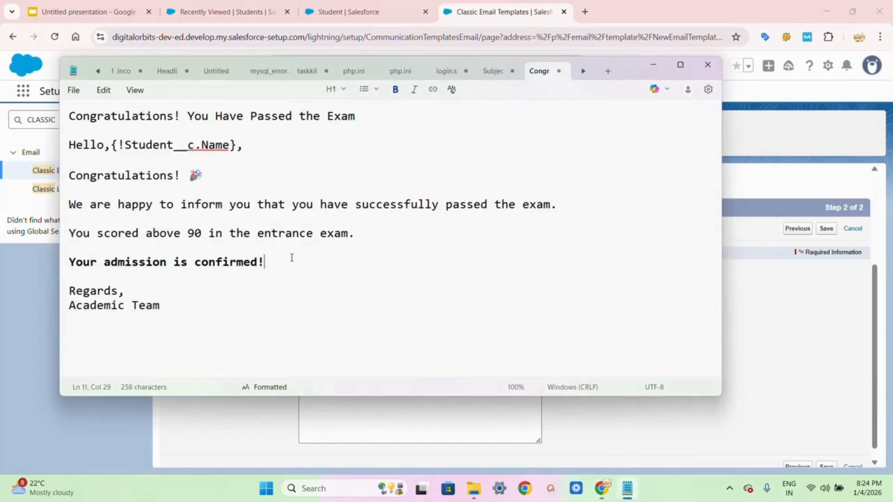
left_click(653, 65)
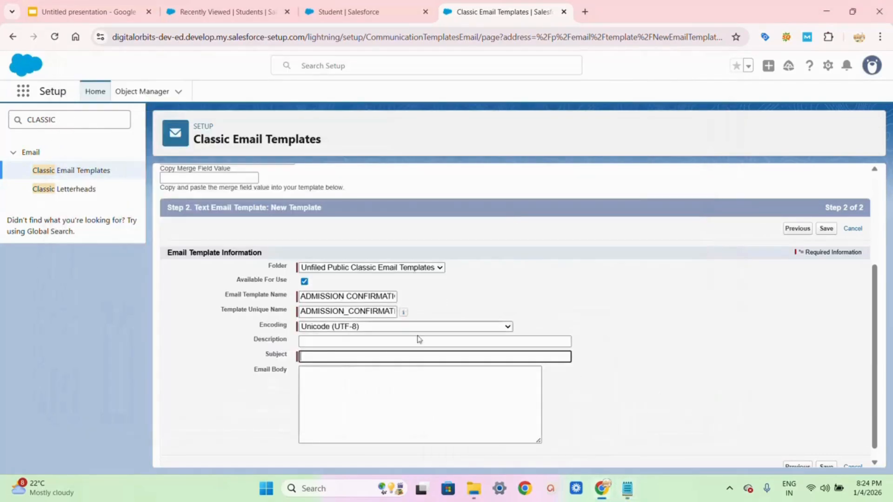
left_click(345, 356)
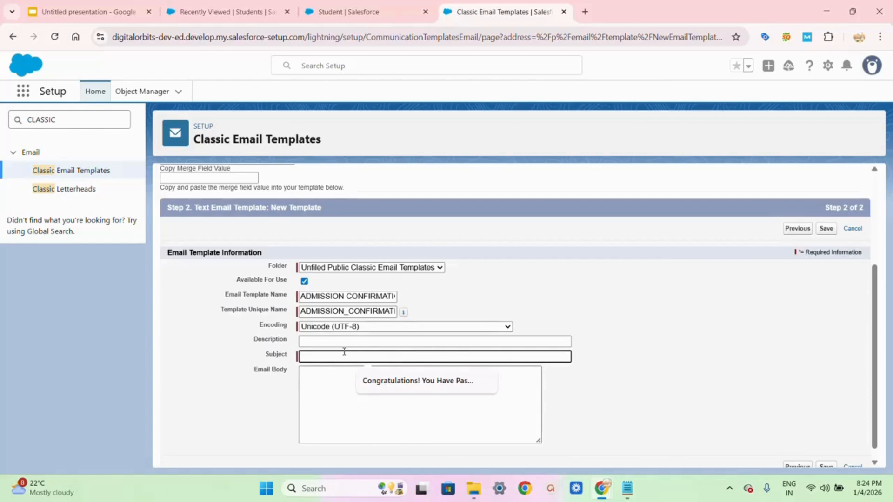
left_click(393, 381)
left_click(393, 381)
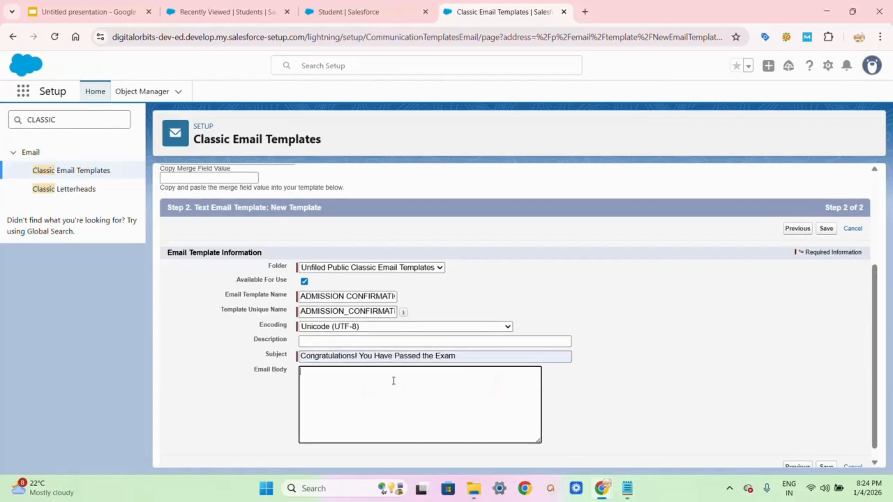
- Copy the entire congratulations message from the Notepad draft into the template's email body
left_click(628, 489)
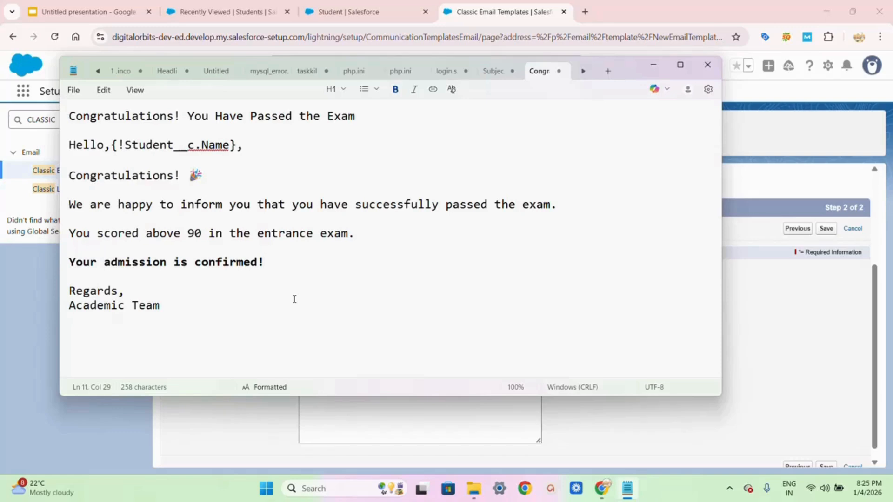
left_click_drag(176, 309, 41, 116)
key("ctrl+c")
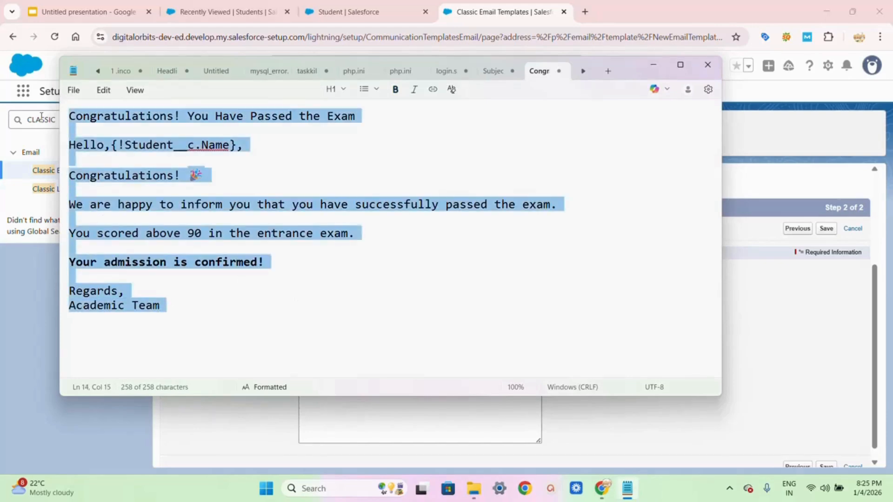
left_click(654, 70)
left_click(344, 392)
key("ctrl+v")
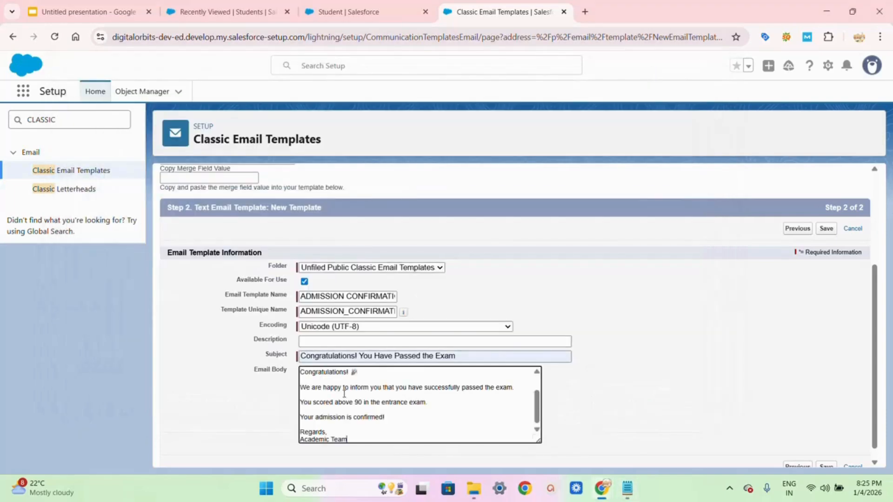
scroll(345, 395, "up", 2)
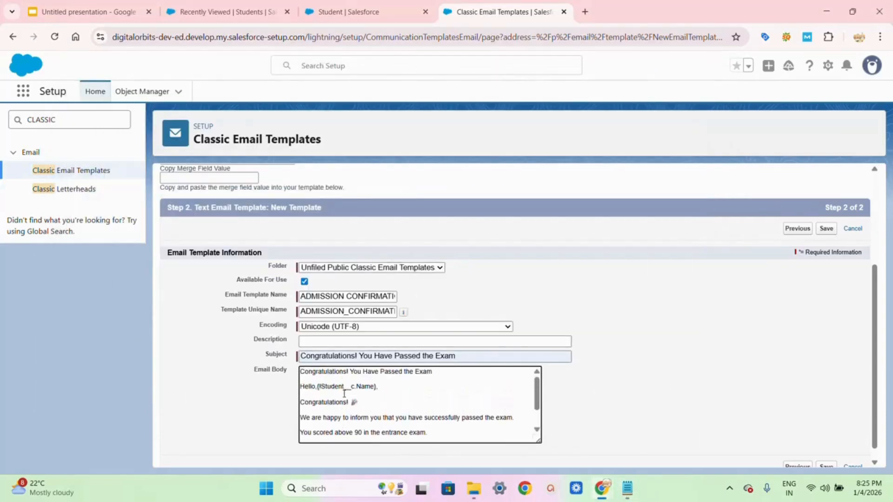
- Look up the merge field value for Student Name under Student Fields to compare it with the greeting in the body
scroll(234, 285, "up", 2)
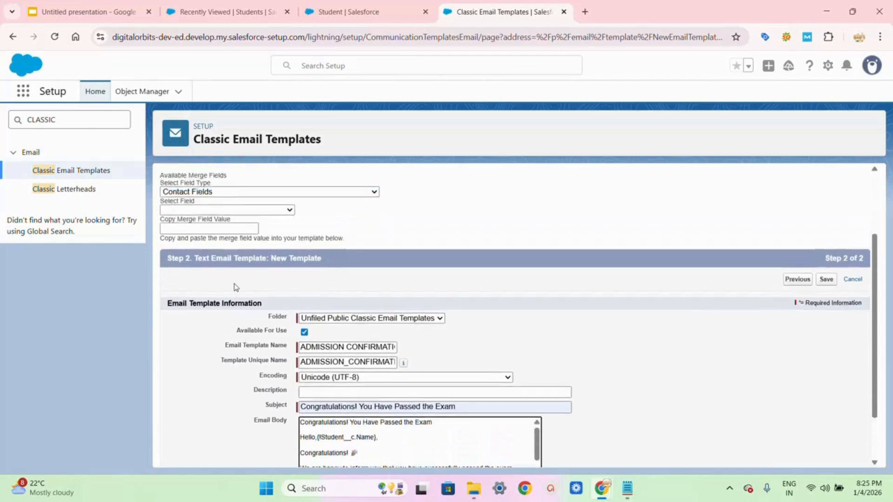
scroll(233, 285, "down", 2)
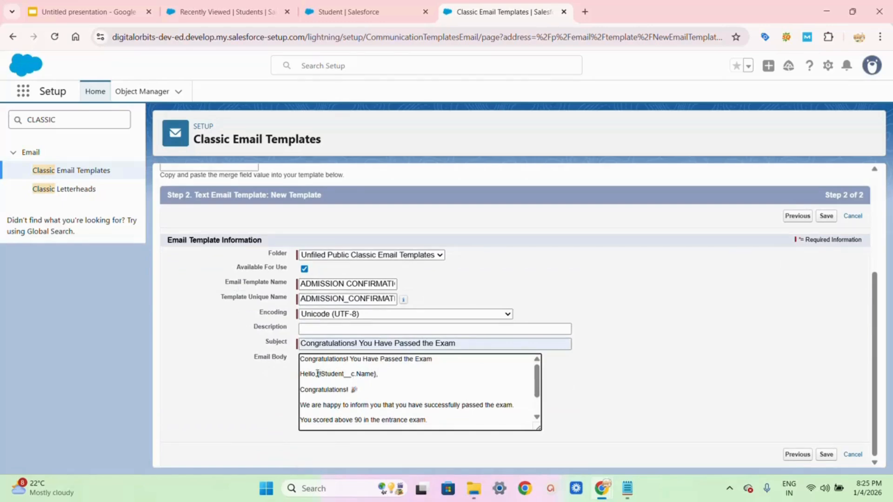
scroll(356, 349, "up", 3)
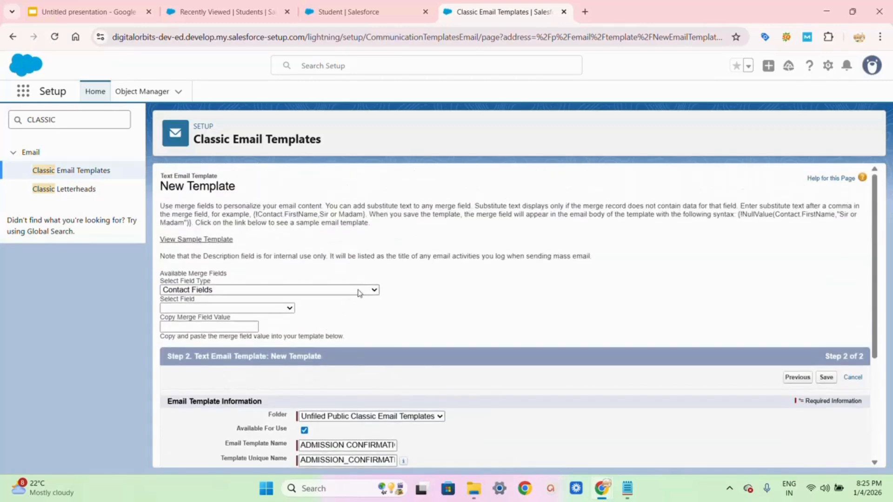
left_click(363, 291)
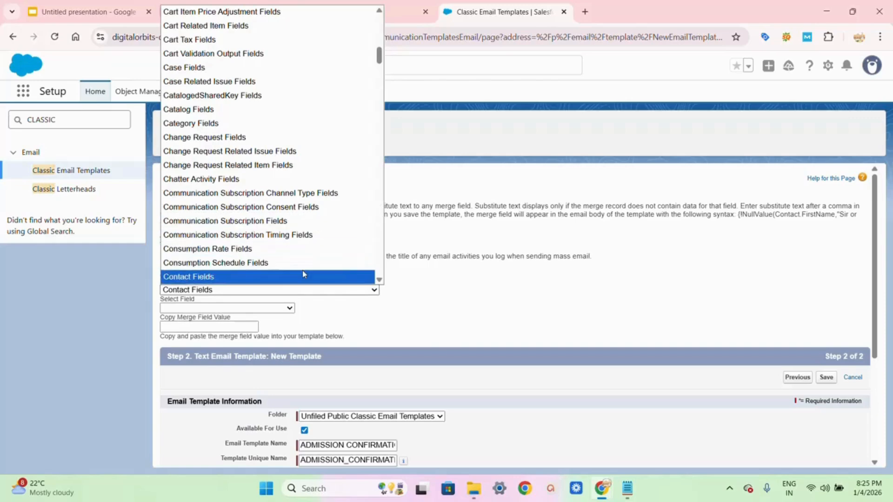
type("student")
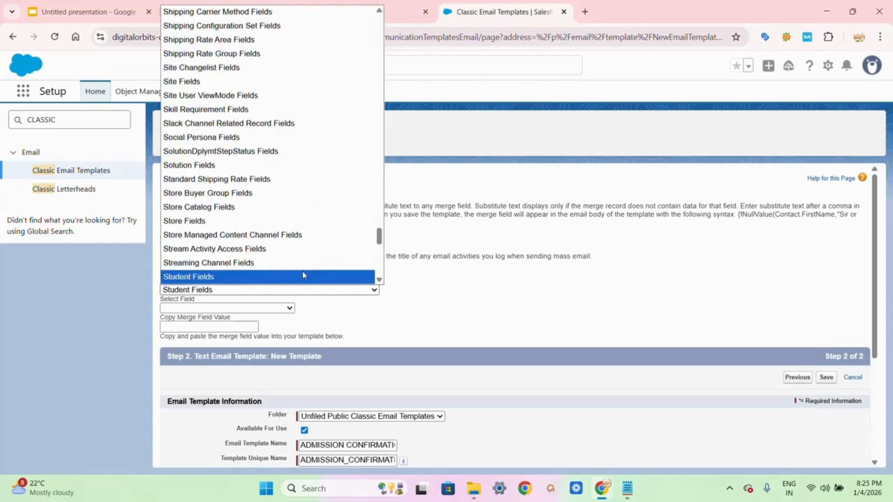
left_click(303, 276)
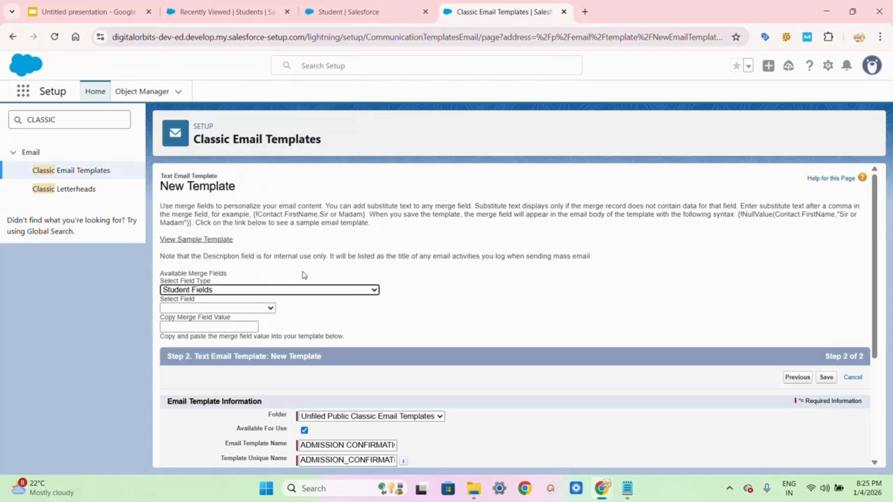
left_click(266, 308)
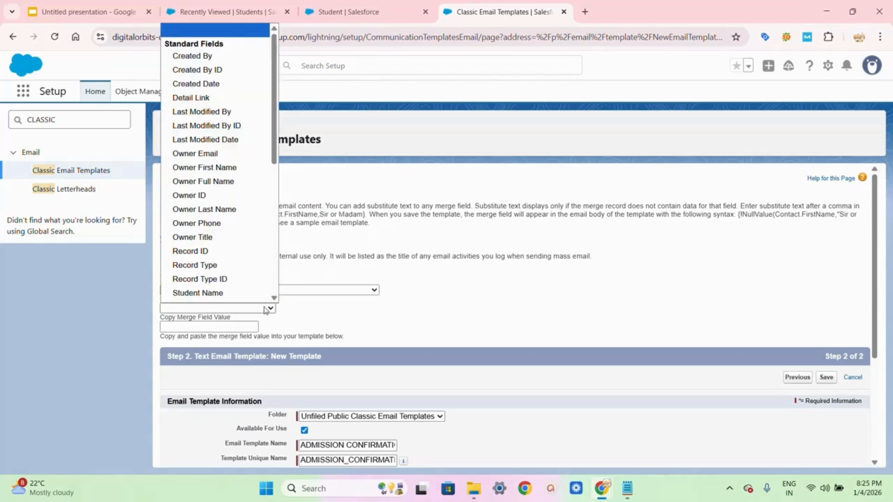
left_click(236, 293)
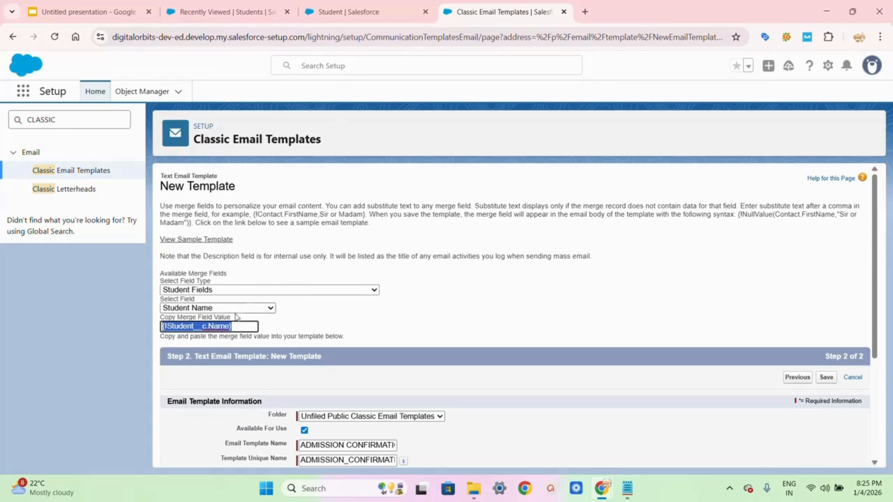
left_click(235, 328)
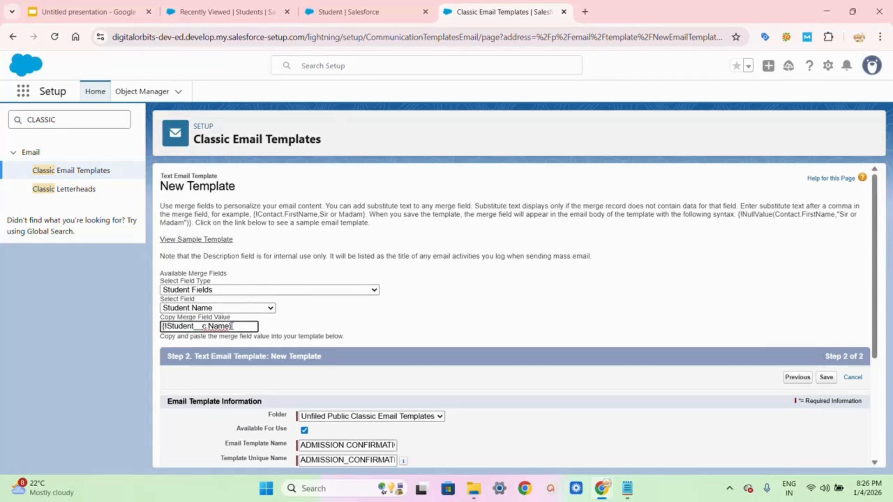
- Save the new email template and review its details and plain text preview
scroll(231, 327, "down", 3)
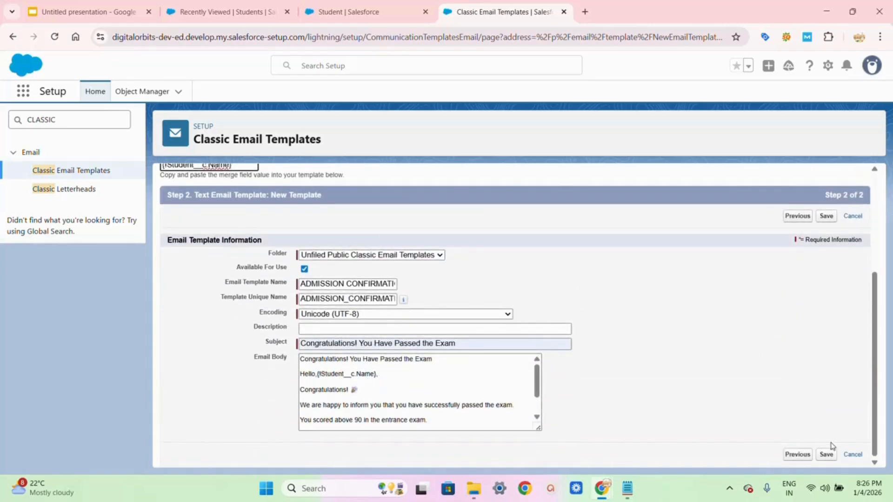
left_click(823, 454)
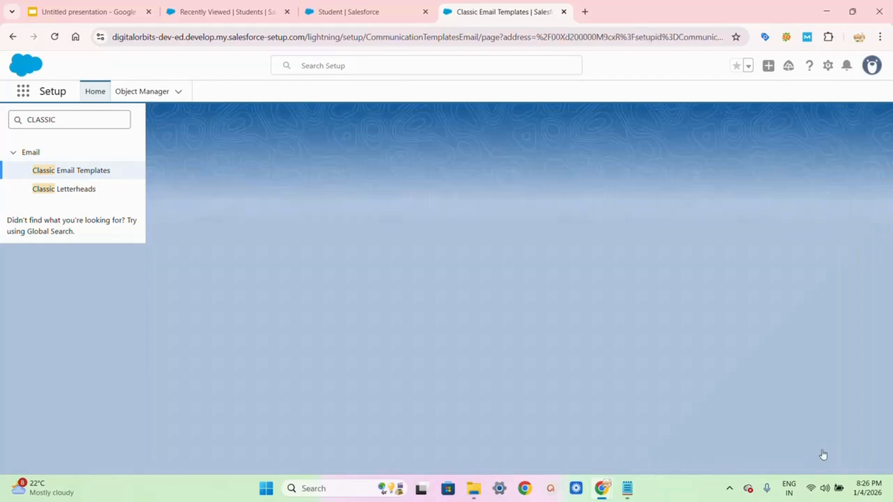
scroll(824, 455, "down", 3)
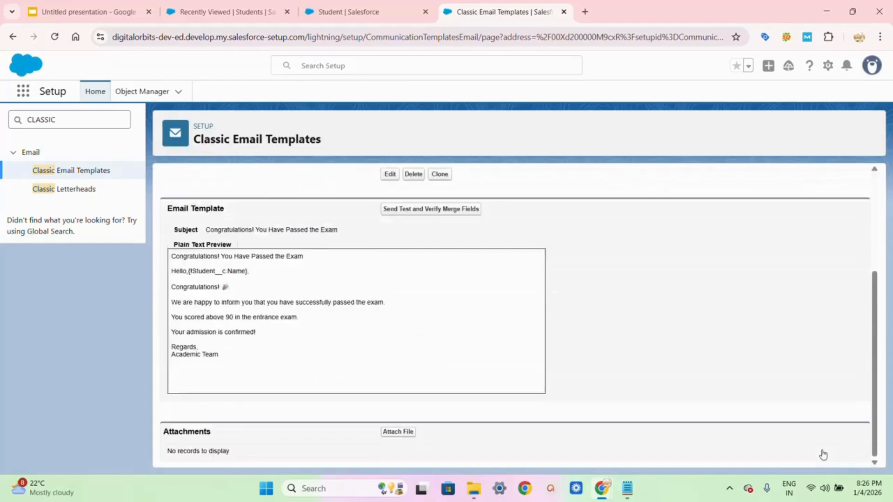
scroll(823, 454, "up", 3)
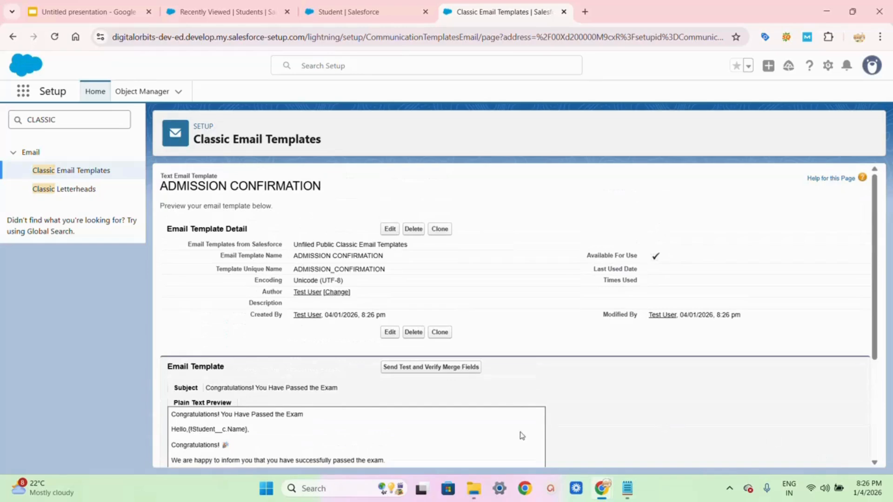
- Search the setup items for "workflow rules" and open the Workflow Rules page
left_click(77, 120)
key("BackSpace")
key("BackSpace")
key("BackSpace")
key("BackSpace")
key("BackSpace")
key("BackSpace")
key("BackSpace")
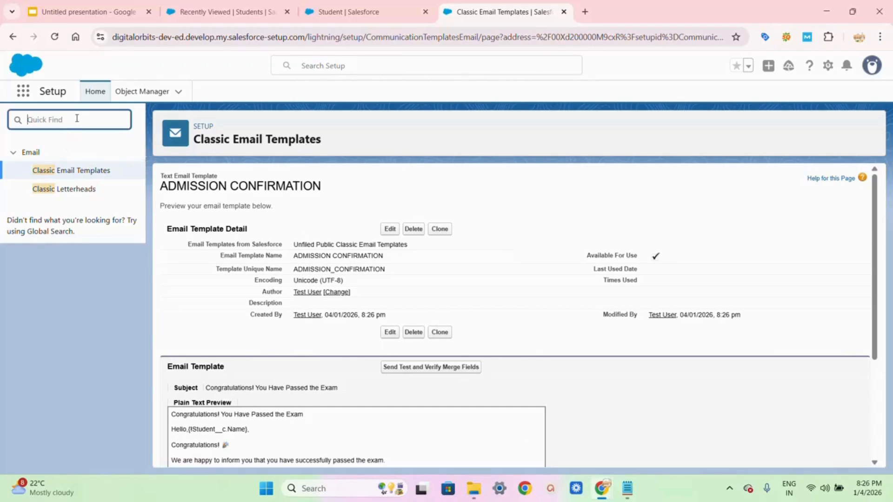
type("woRKFLOW")
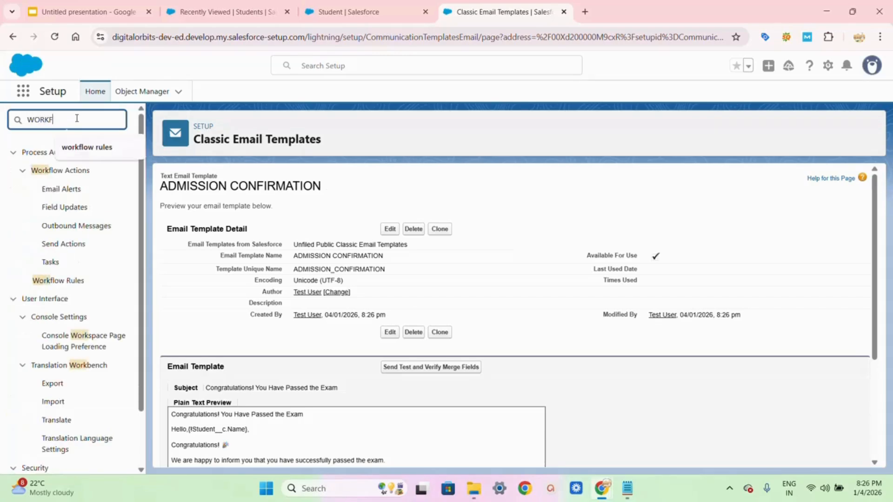
left_click(81, 147)
left_click(69, 171)
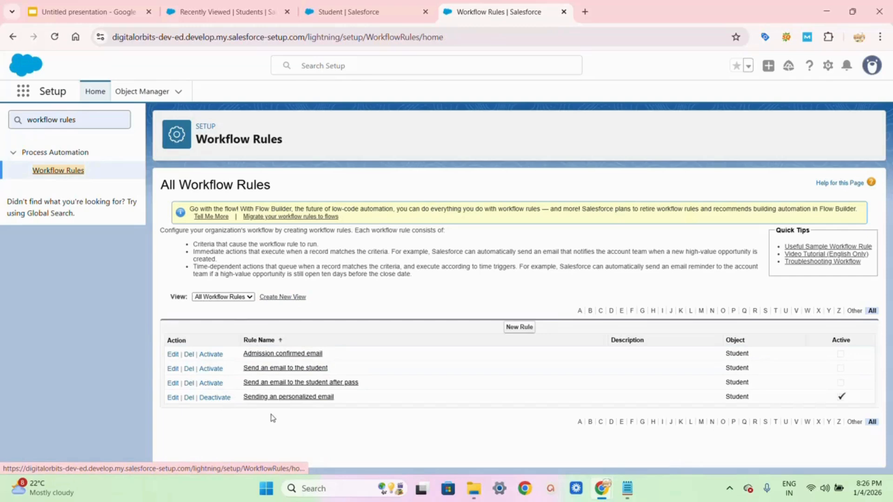
- Open the Admission confirmed email rule and start a new email alert among its immediate workflow actions
left_click(264, 355)
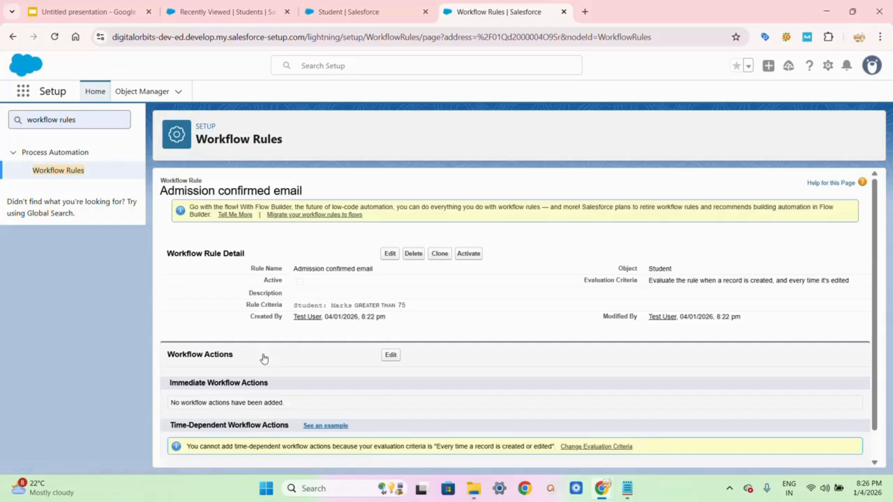
scroll(264, 359, "down", 1)
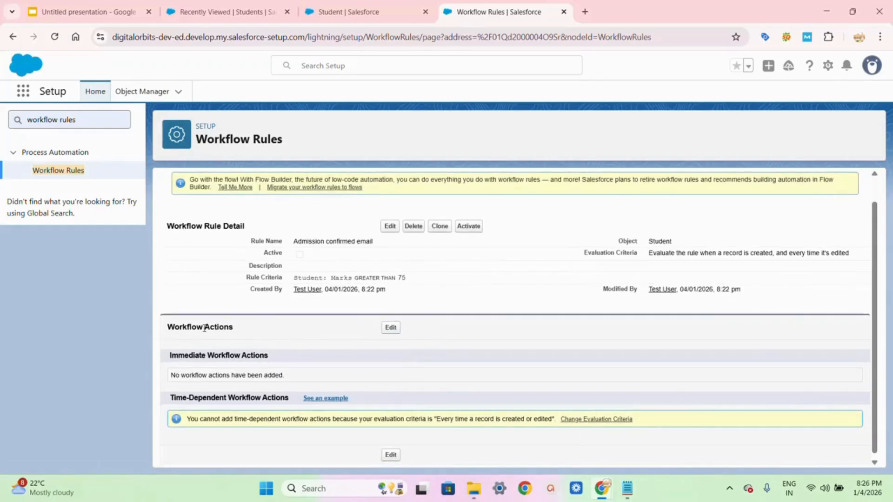
left_click(391, 328)
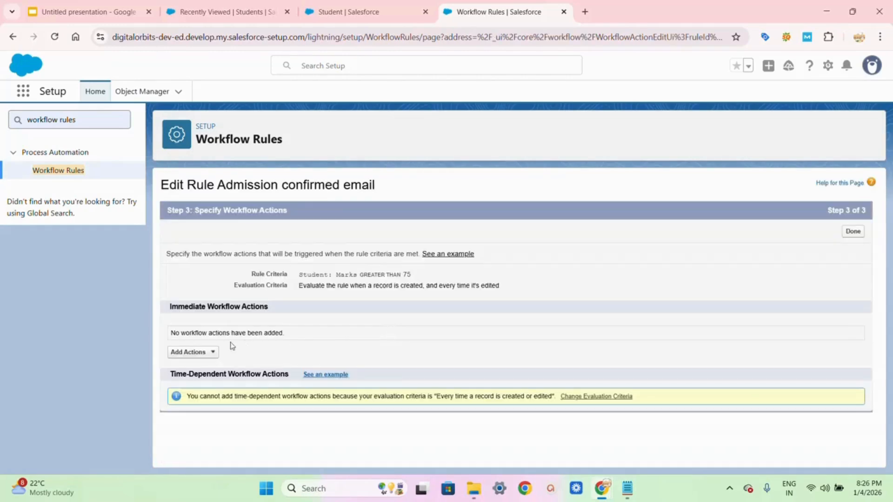
left_click(213, 353)
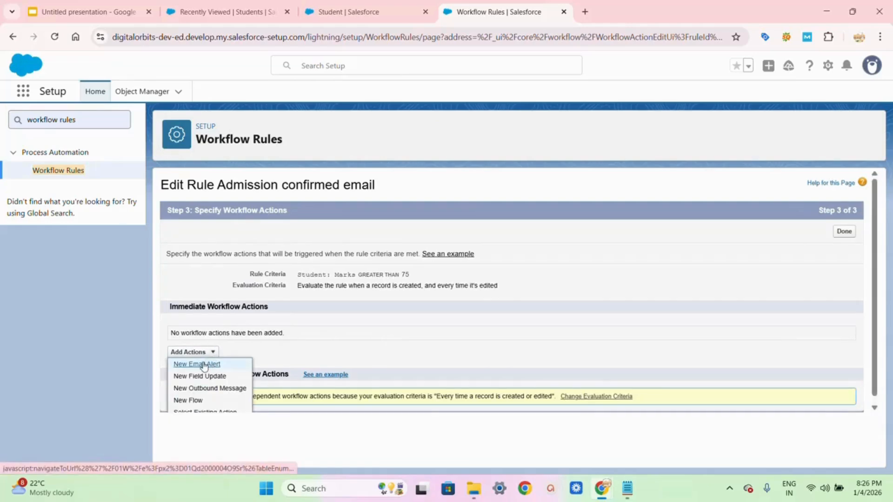
left_click(204, 365)
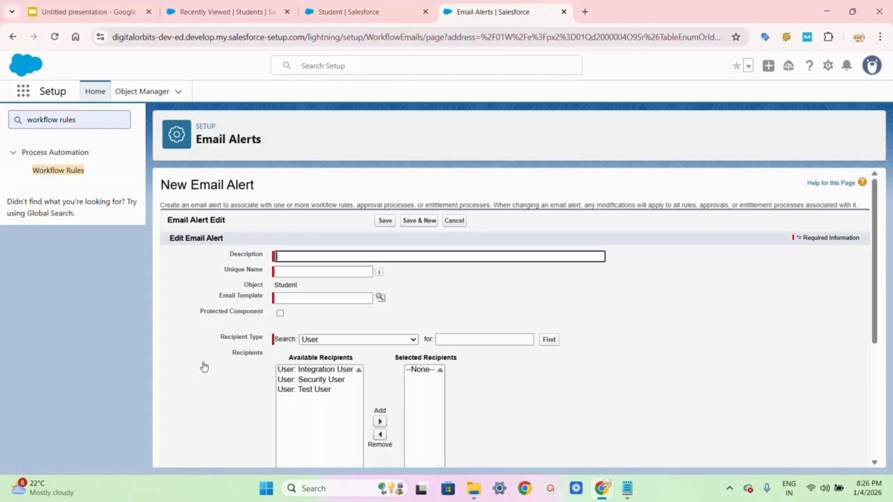
- Describe the alert as "Sending an email to a student who secures above 75 marks" and let its unique name fill in
left_click(285, 260)
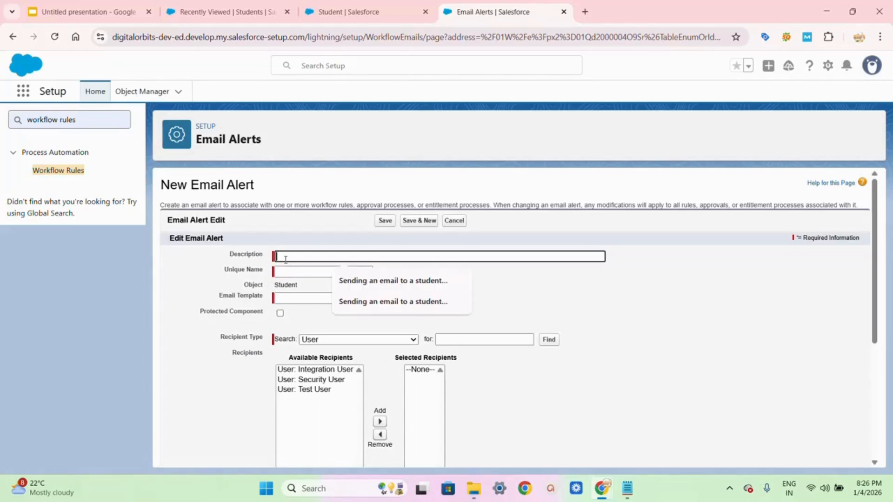
left_click(376, 283)
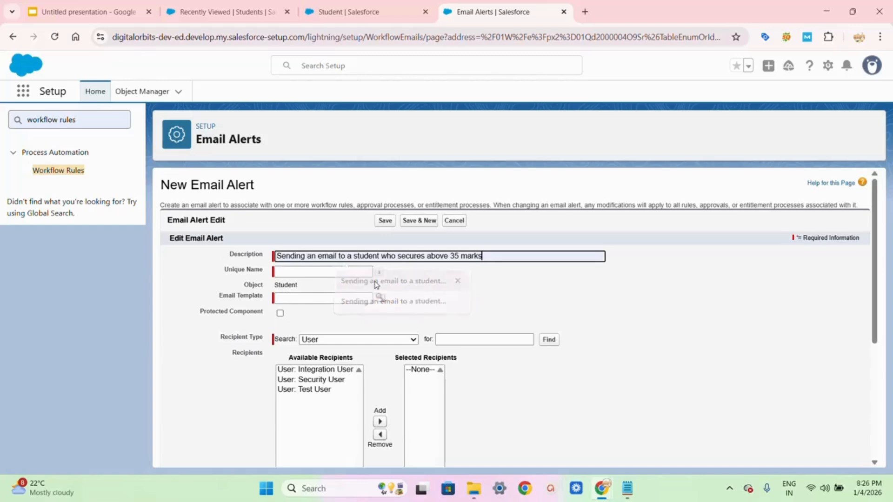
left_click(455, 255)
key("BackSpace")
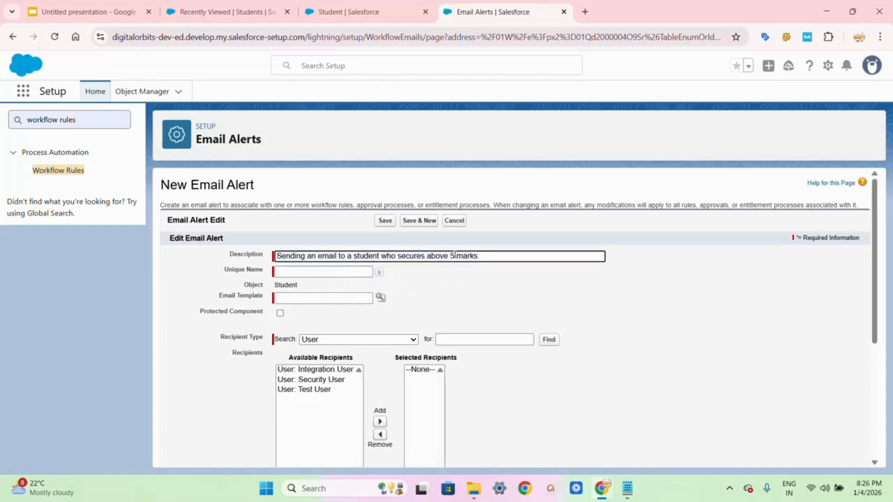
type("7")
left_click(347, 270)
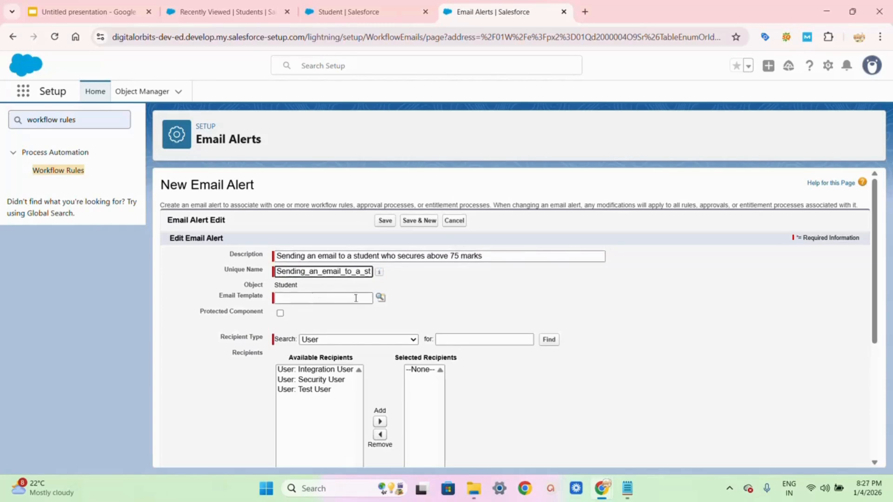
- Assign the ADMISSION CONFIRMATION email template to the alert and mark it as a protected component
left_click(381, 298)
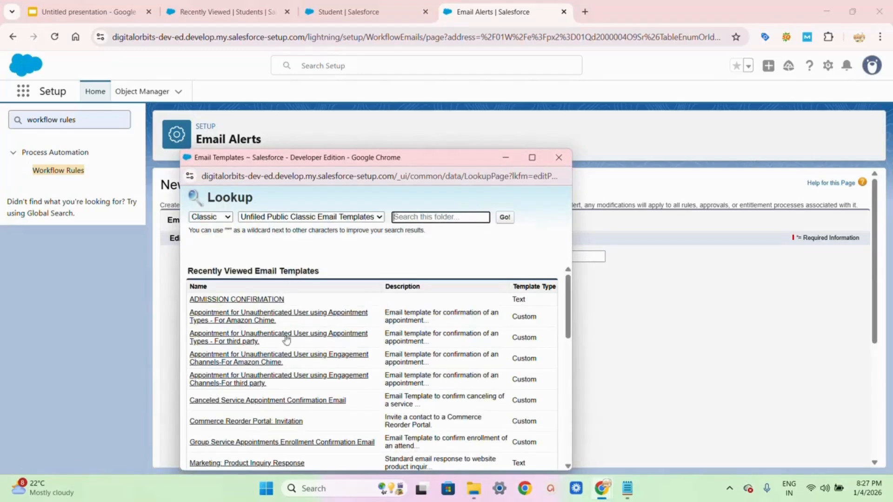
left_click(267, 300)
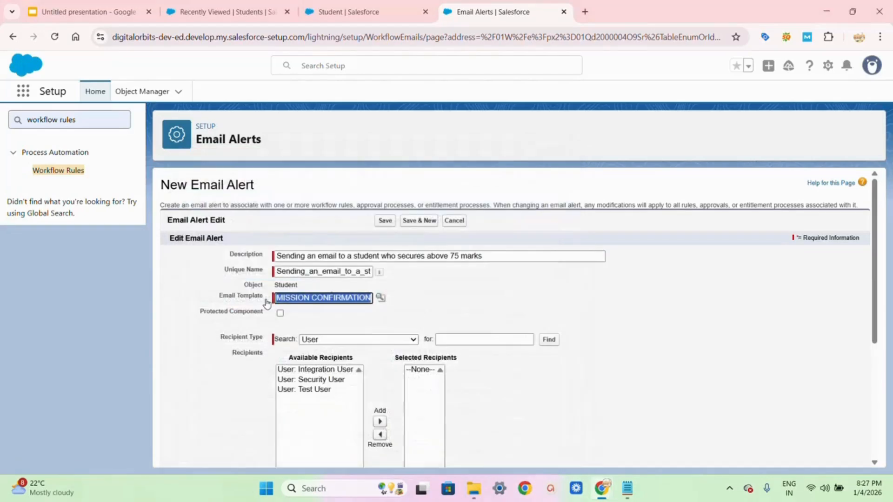
left_click(283, 315)
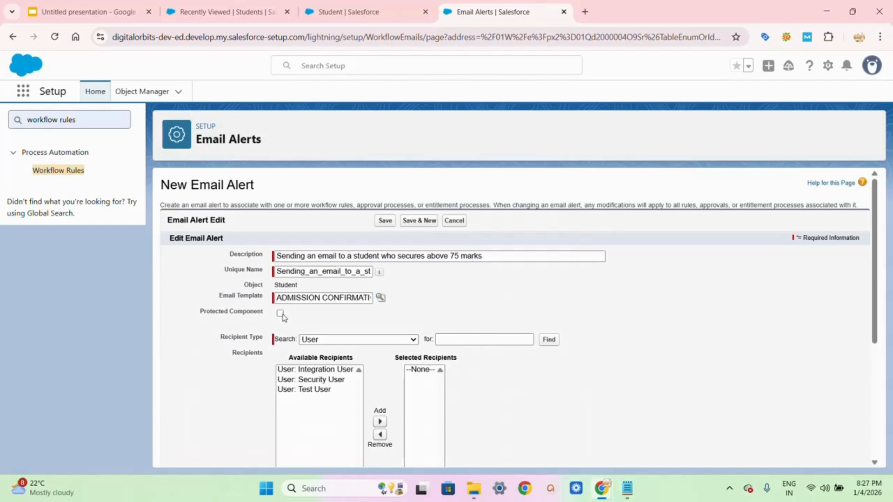
left_click(281, 314)
- Set the recipient type to Email Field and add the Mail field to the alert's selected recipients
left_click(331, 343)
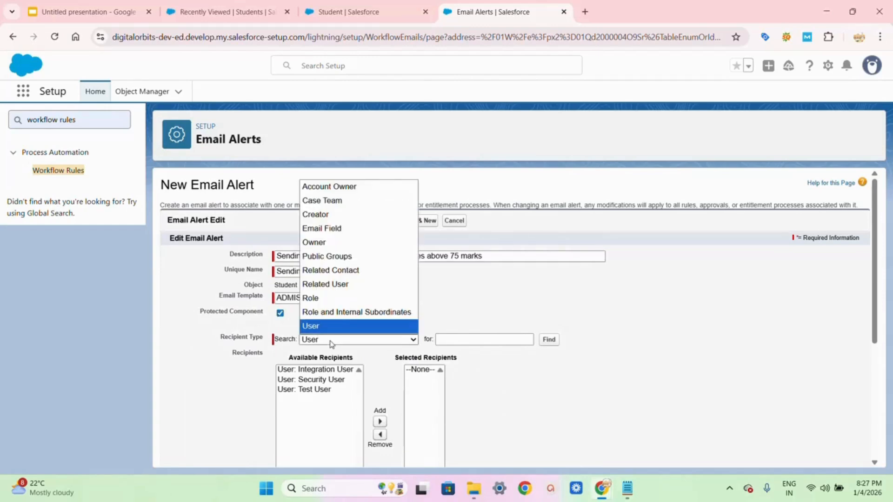
left_click(325, 229)
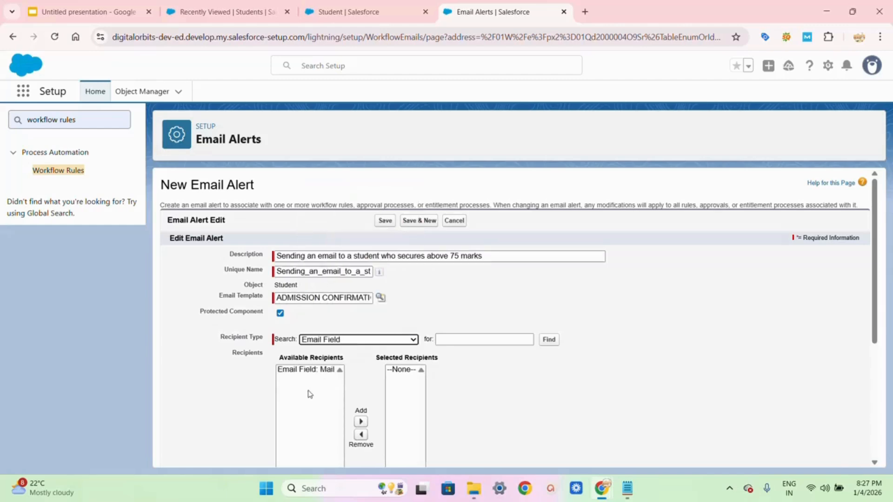
scroll(308, 393, "down", 3)
left_click(303, 281)
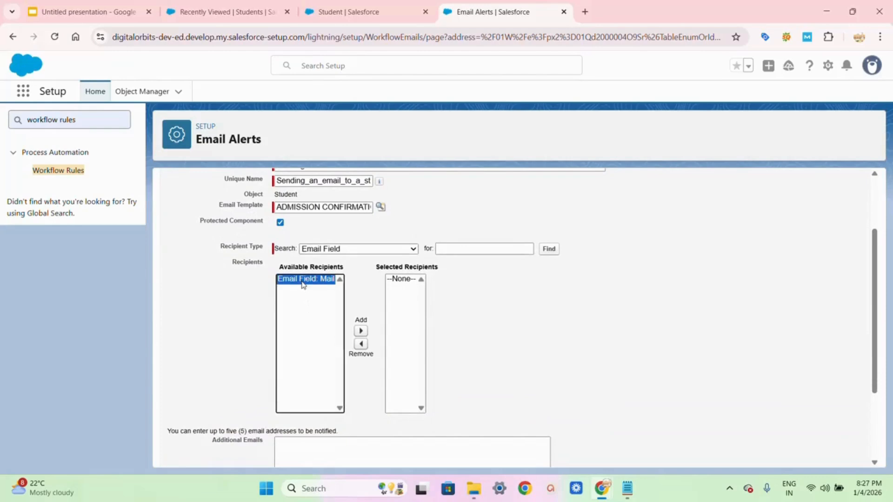
left_click(360, 332)
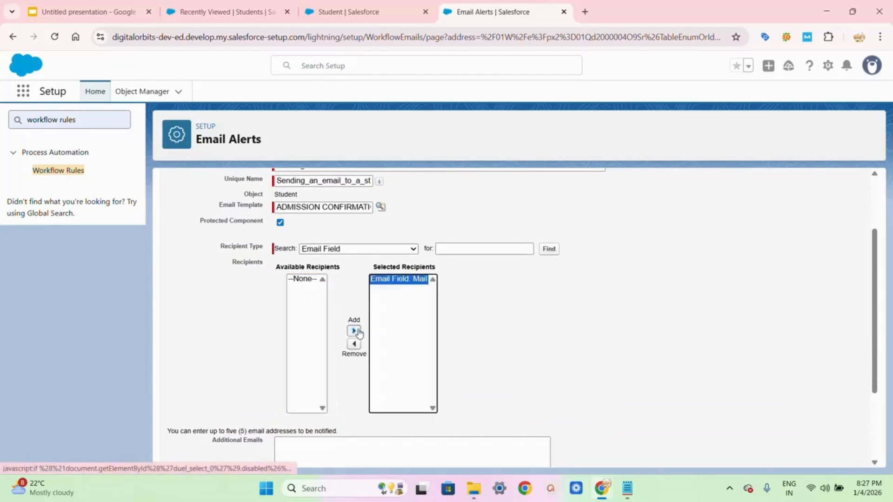
- Save the email alert, then finish the rule's workflow actions and activate the Admission confirmed email rule
scroll(359, 334, "down", 3)
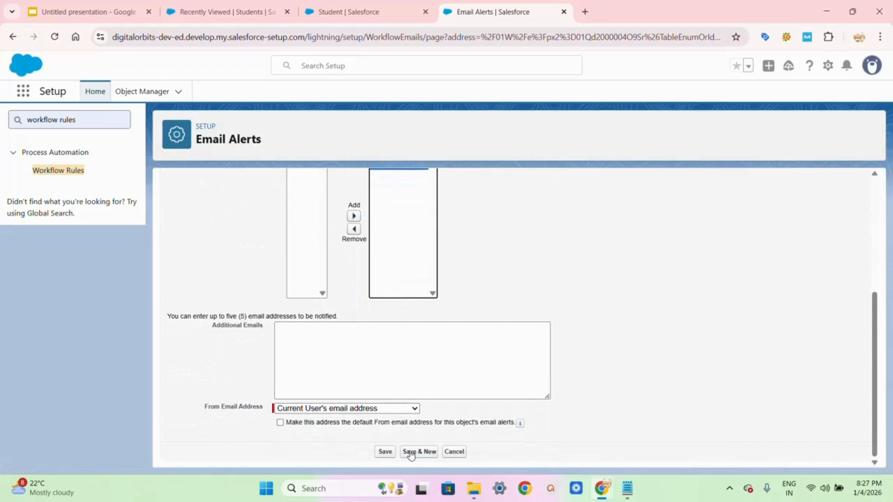
left_click(385, 453)
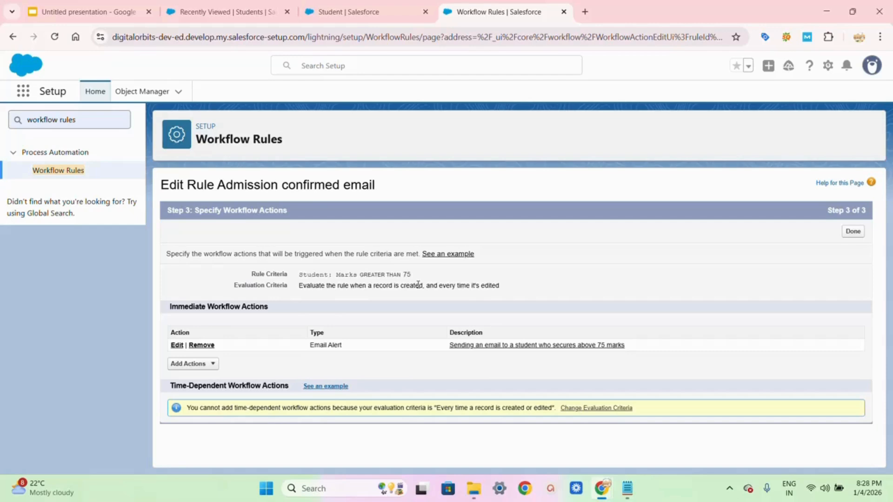
left_click(853, 232)
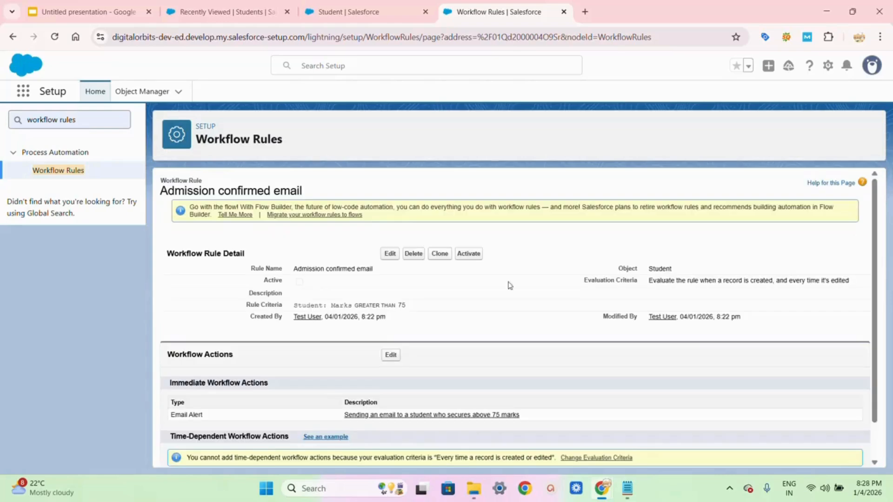
left_click(470, 254)
- Return to the Students list and start a new student with the Regular record type
left_click(355, 13)
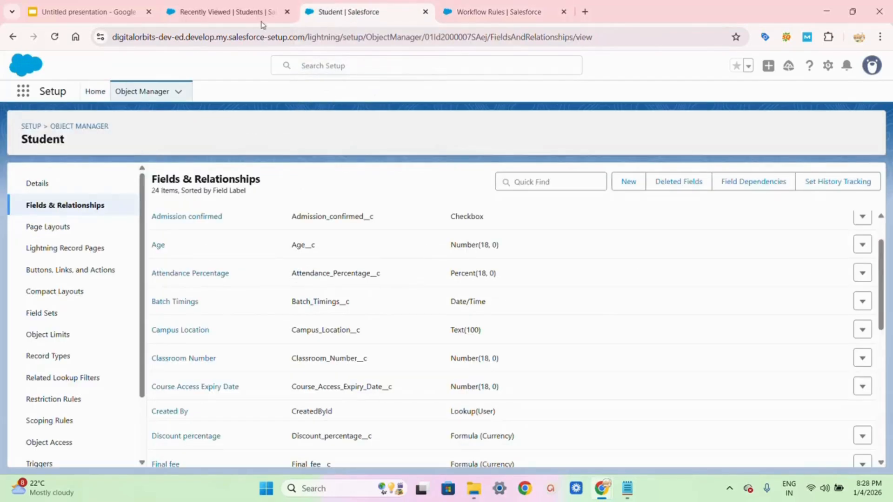
left_click(223, 13)
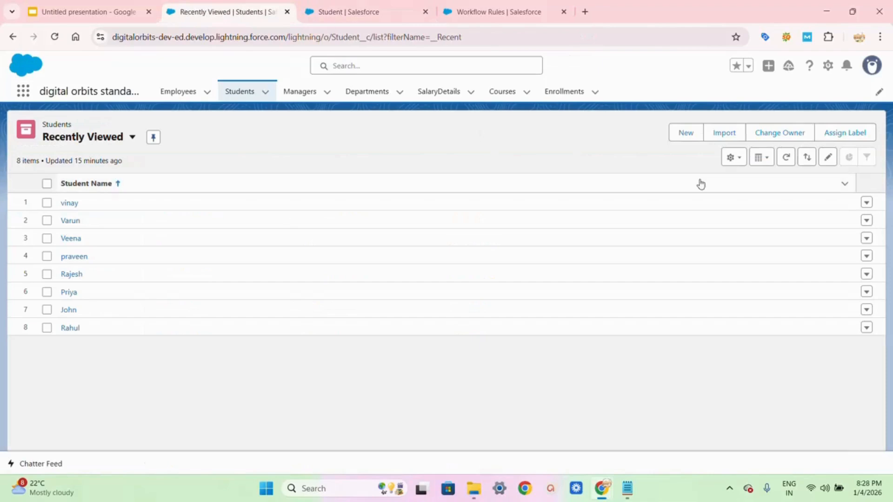
left_click(686, 139)
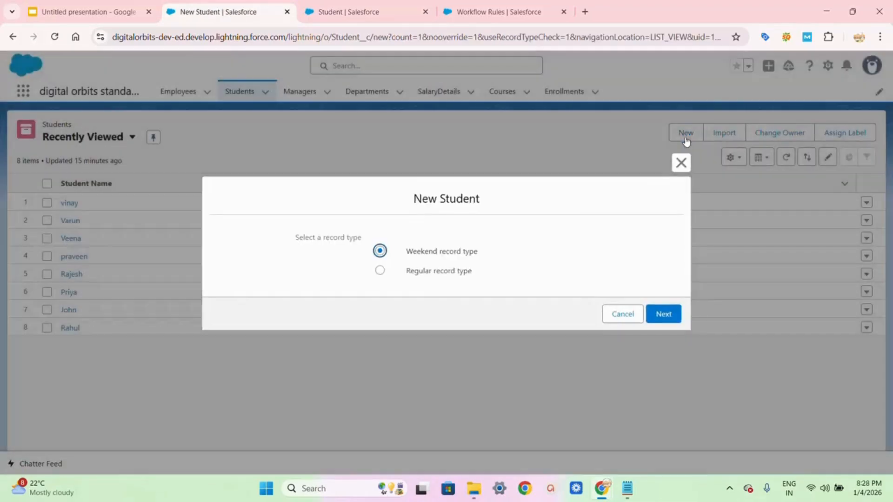
left_click(463, 274)
left_click(663, 316)
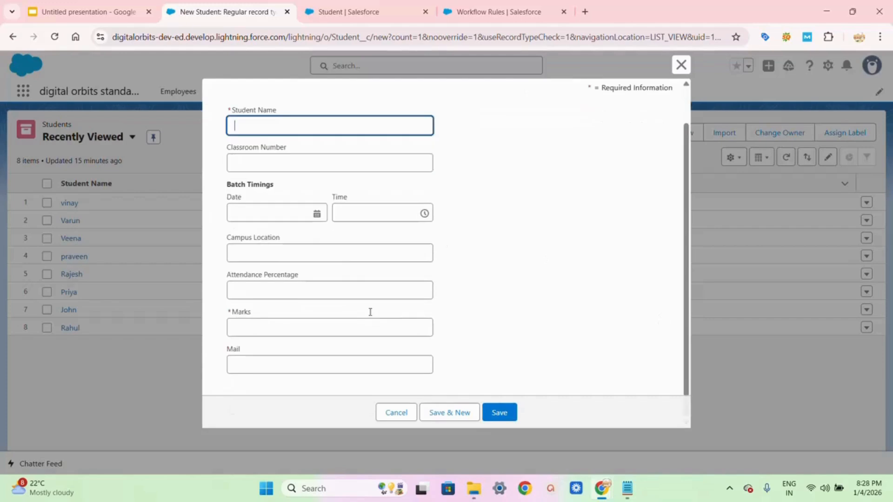
- Enter the student's name, marks of 80 and the student's email address, and save the new student record
left_click(268, 166)
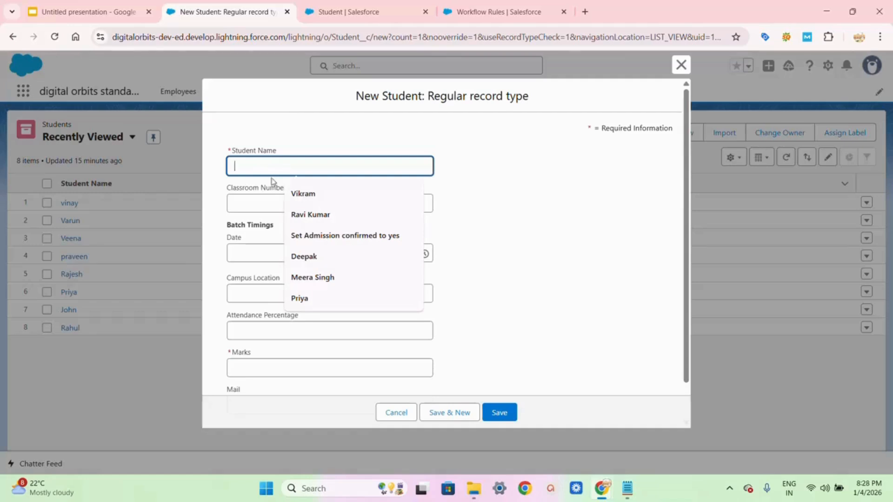
type("AJAY")
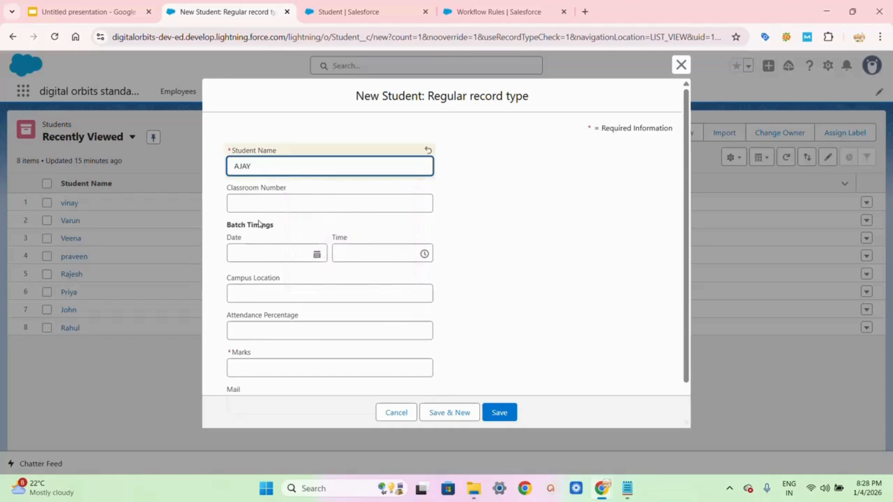
scroll(267, 309, "down", 1)
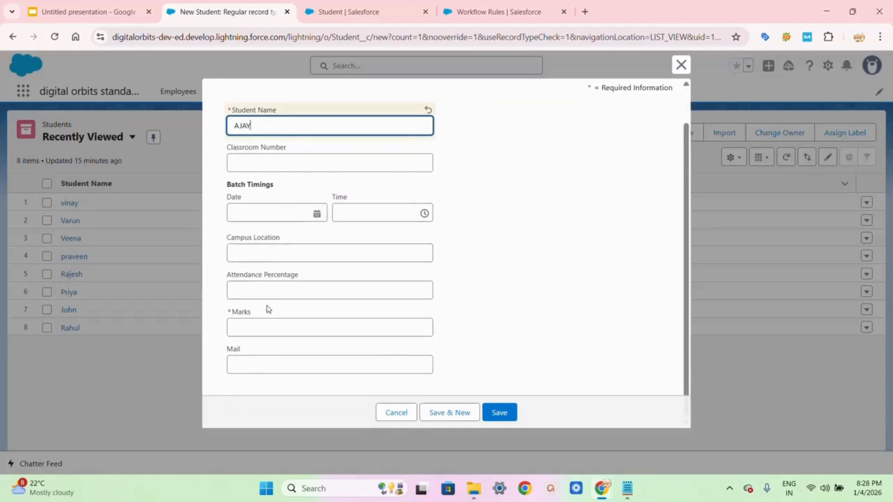
left_click(245, 322)
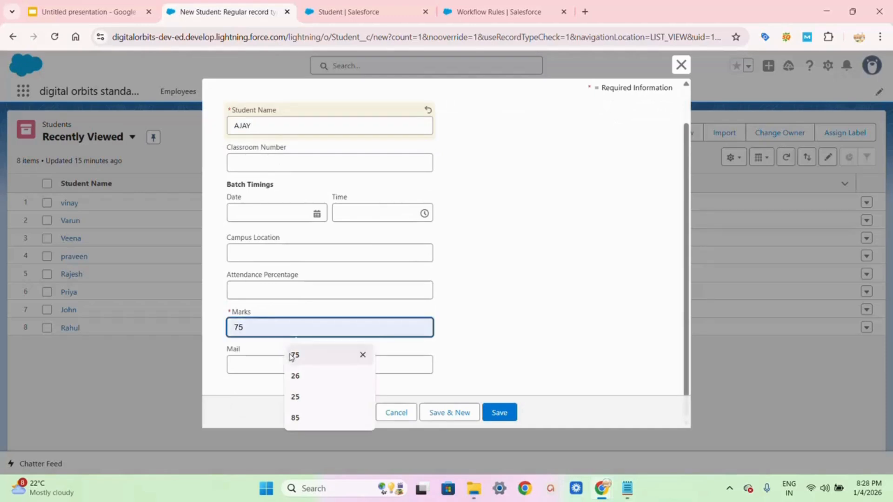
type("80")
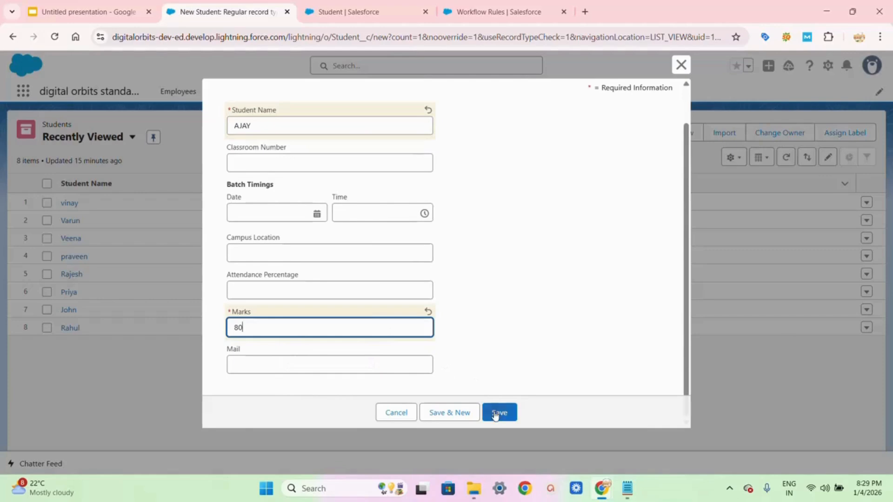
left_click(337, 360)
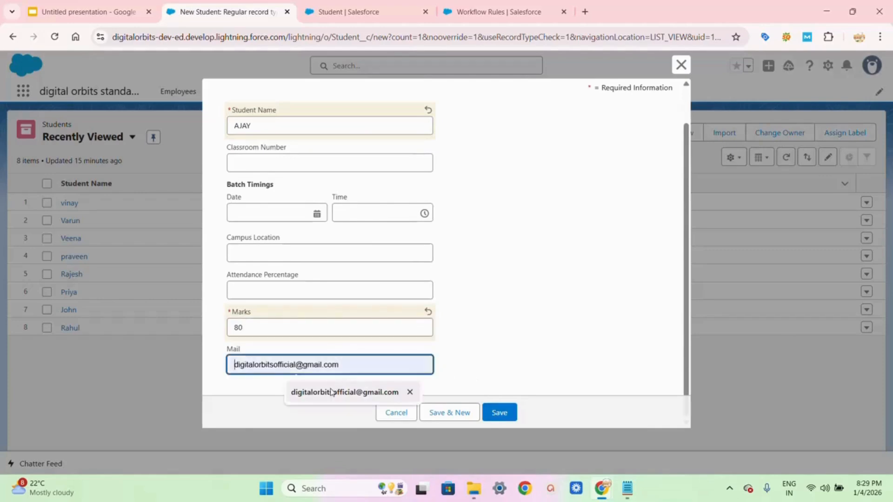
left_click(331, 392)
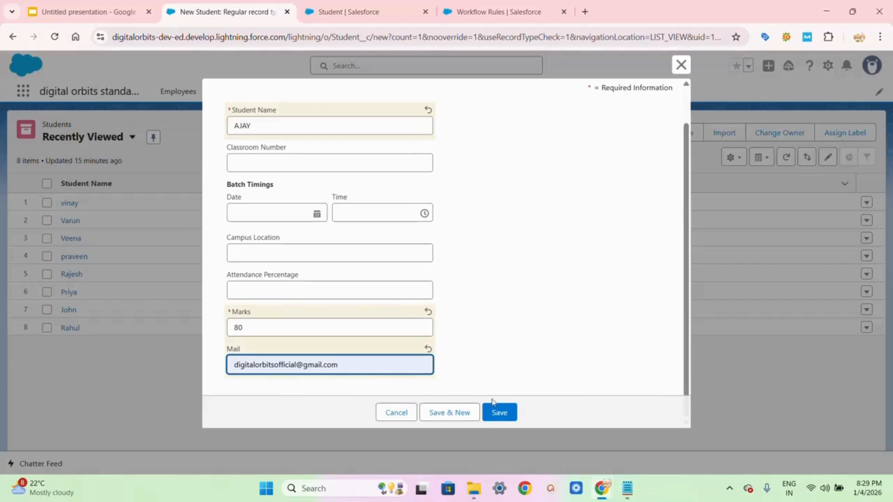
left_click(501, 414)
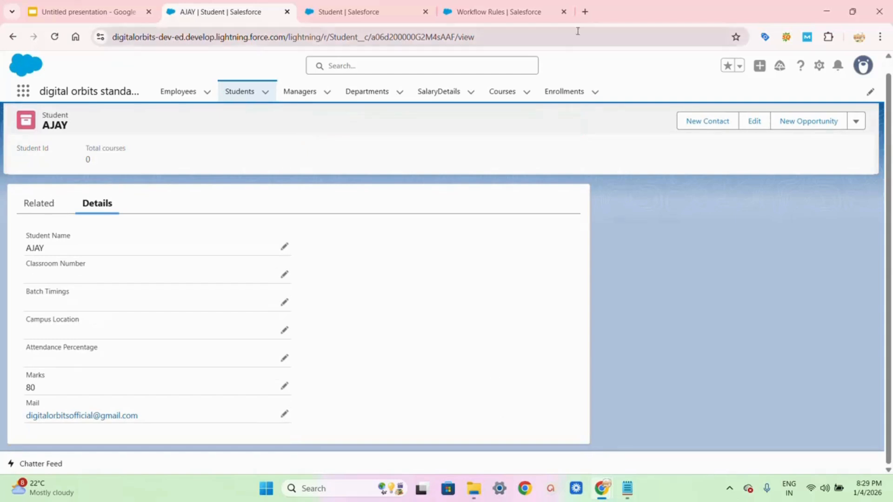
- Open Gmail in a new browser tab, check the received congratulations email, and return to the student record
left_click(585, 13)
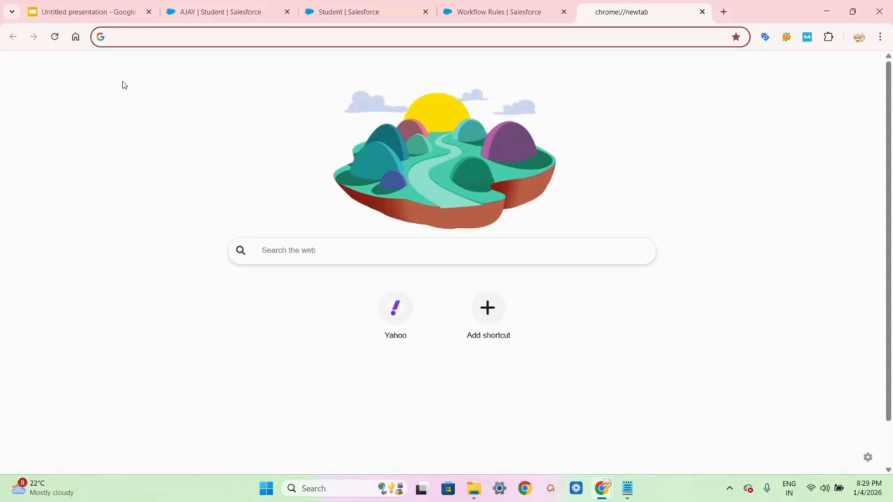
left_click(76, 38)
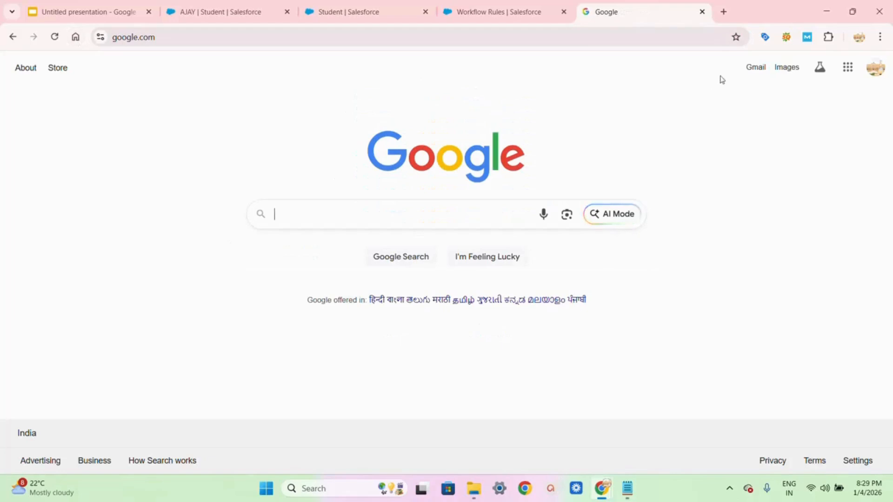
left_click(754, 68)
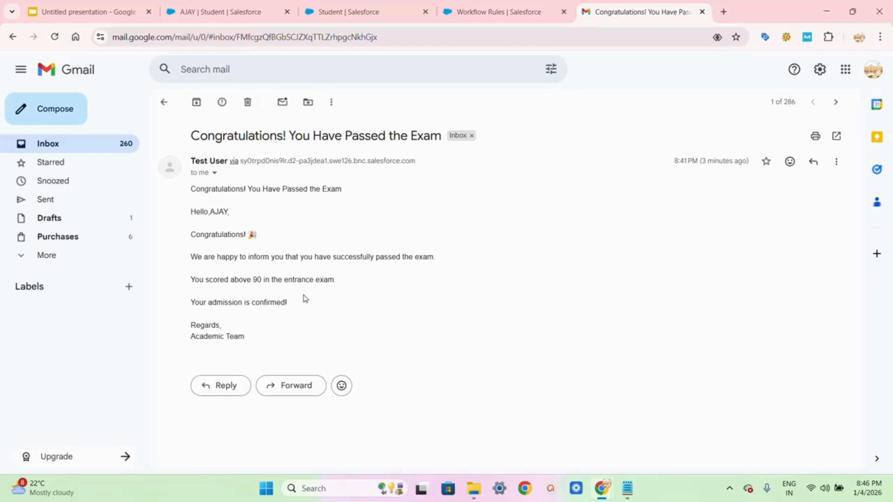
left_click(201, 5)
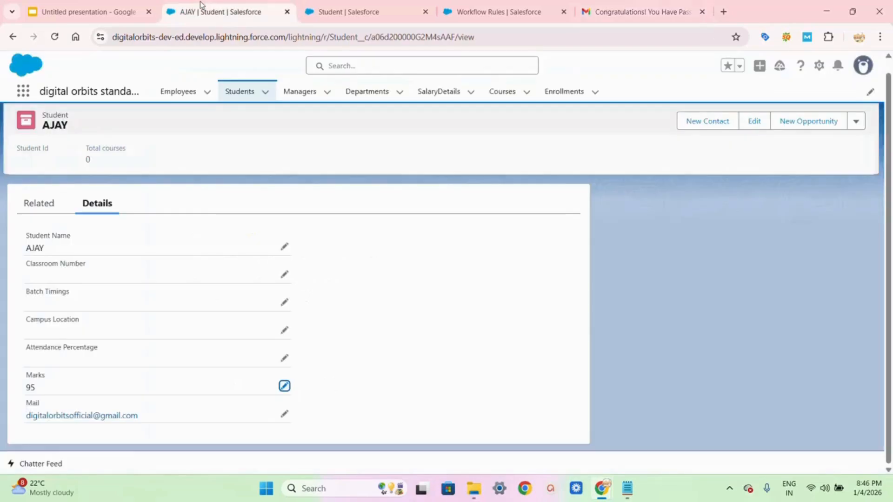
- Change the student's marks to 98 and save the record
left_click(285, 386)
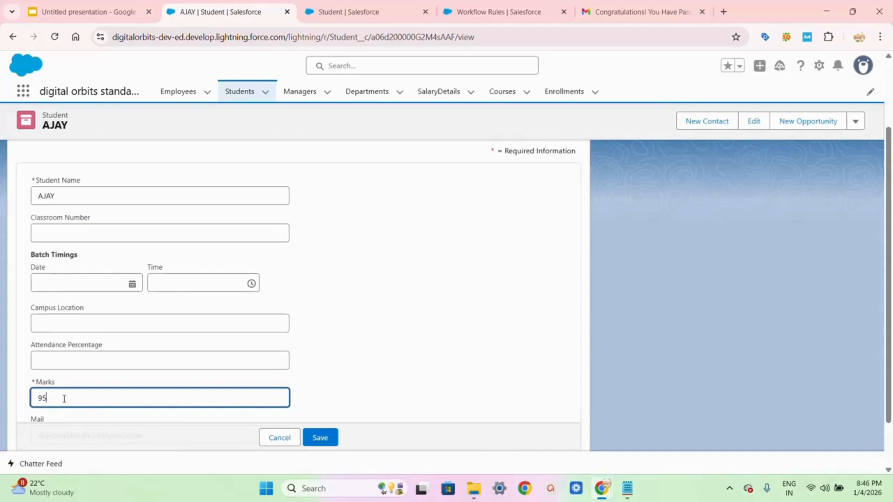
key("BackSpace")
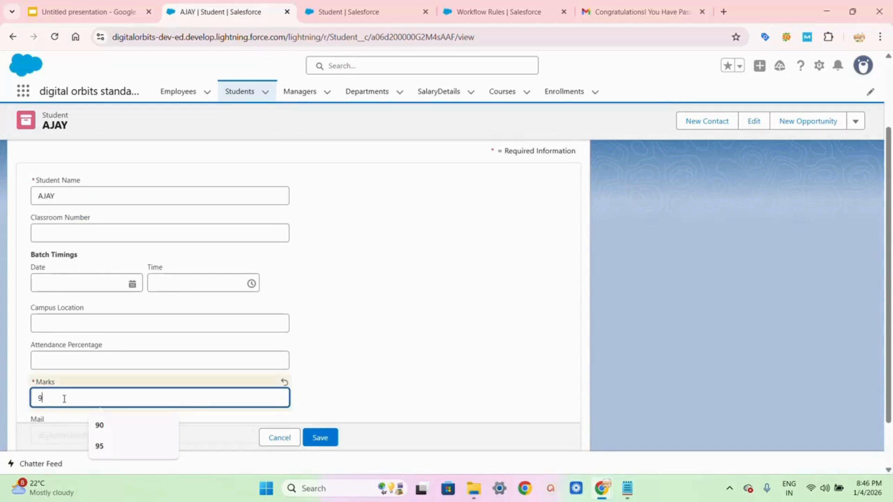
key("BackSpace")
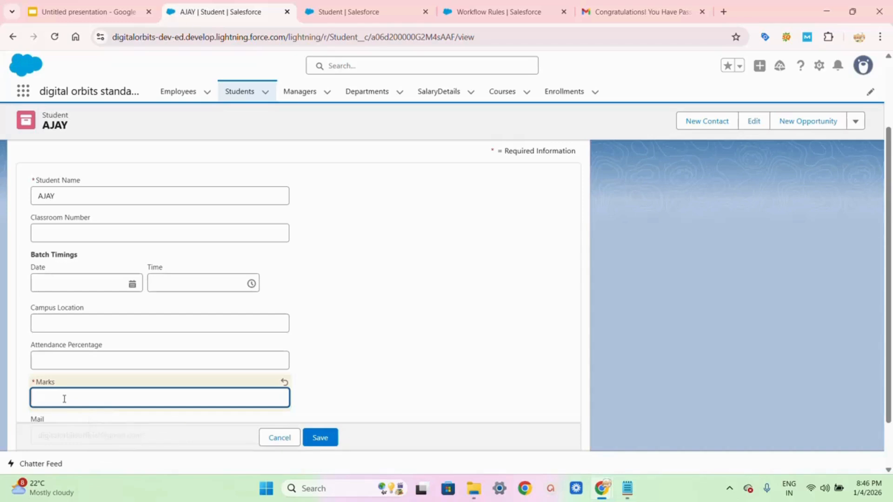
type("98")
scroll(64, 399, "down", 2)
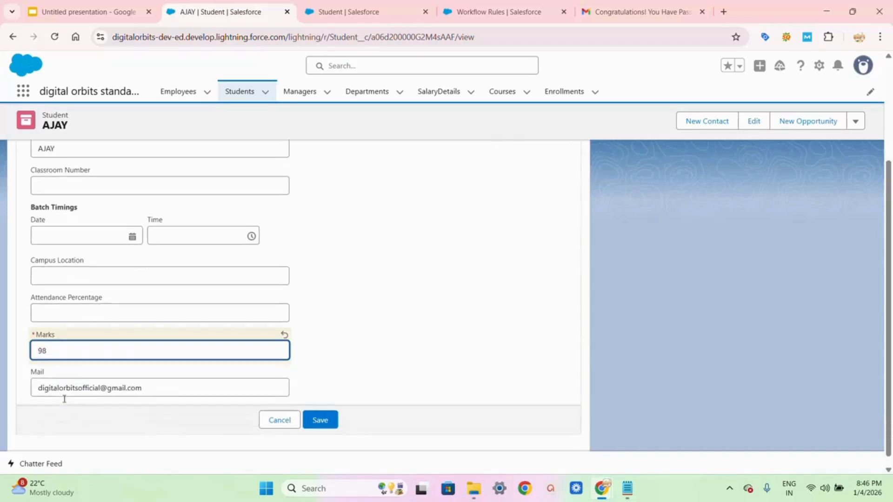
left_click(318, 410)
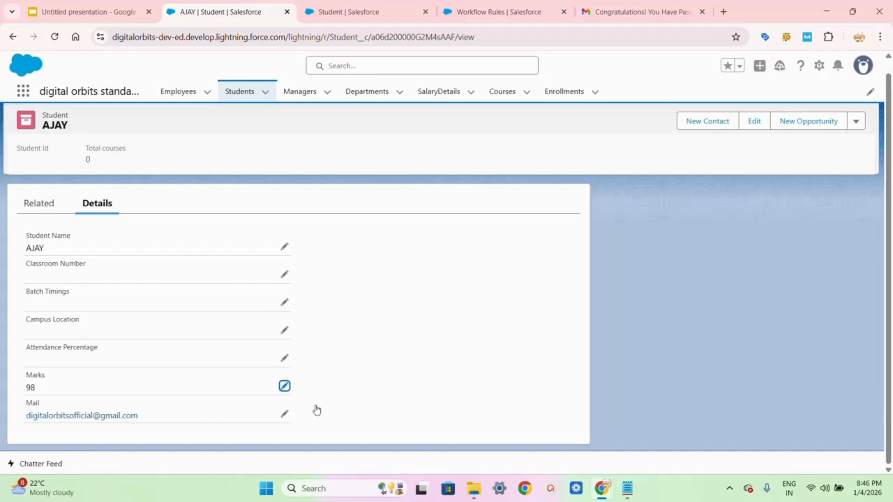
- Switch to Gmail, look for the new congratulations email in the inbox and Spam folder, and read the newest one
left_click(605, 6)
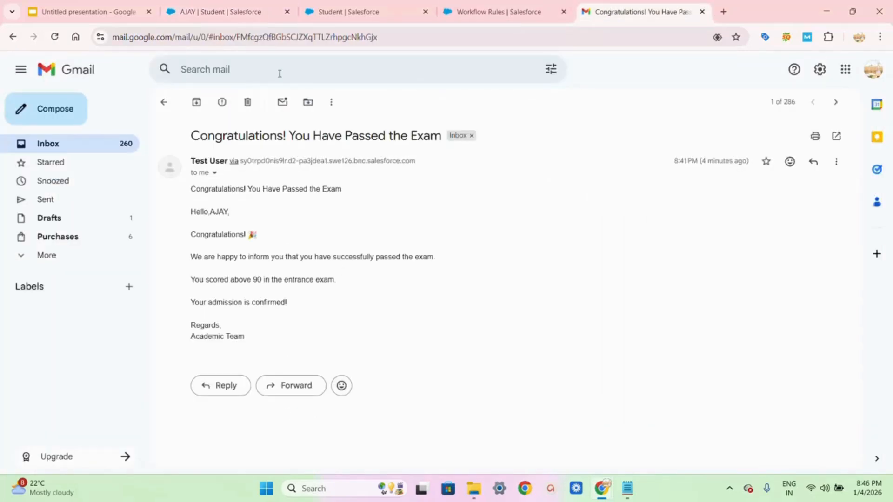
left_click(166, 101)
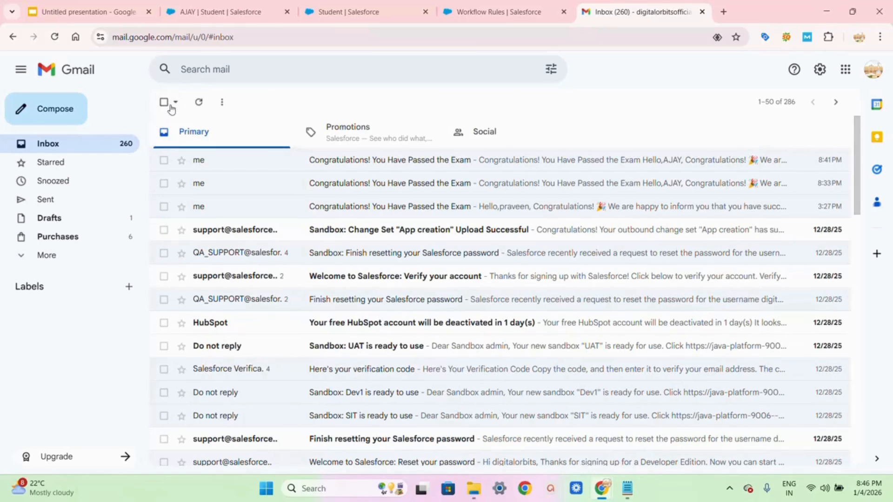
left_click(198, 103)
left_click(52, 257)
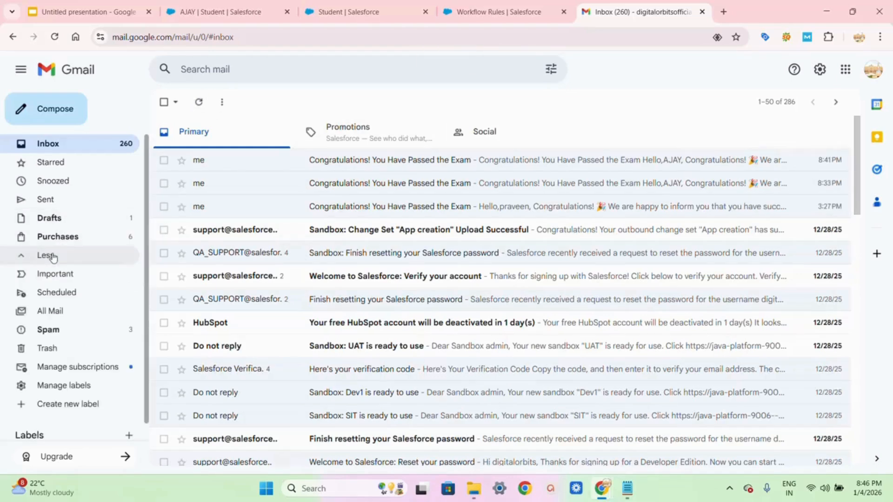
left_click(51, 331)
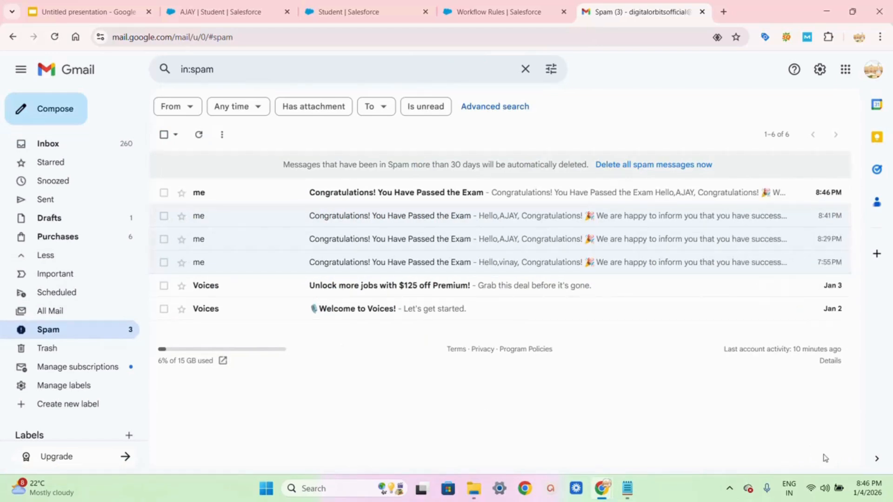
left_click(456, 193)
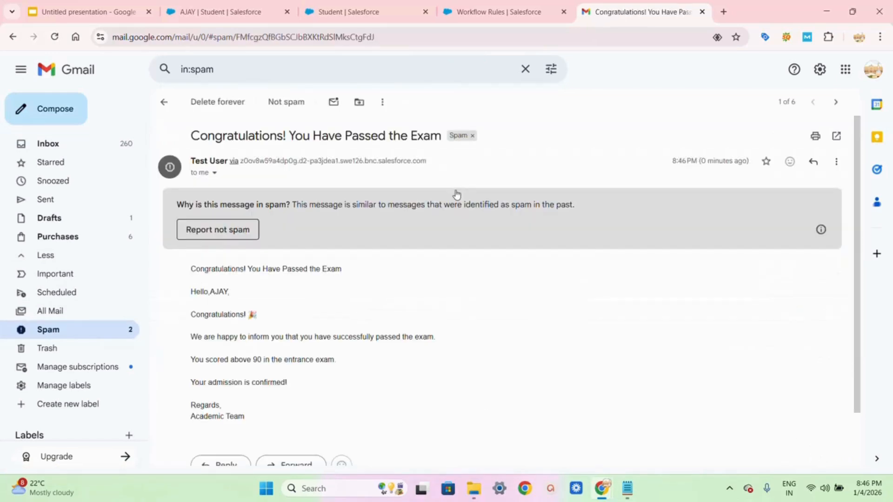
scroll(257, 307, "down", 2)
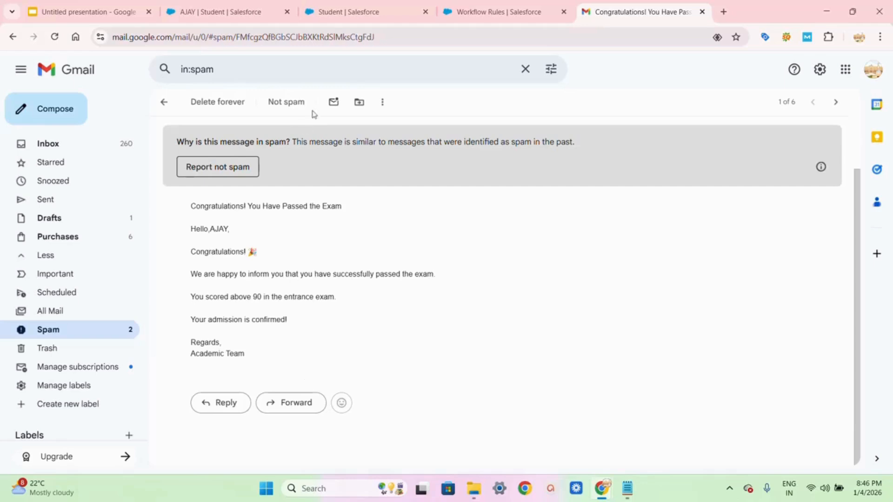
- Return to the Salesforce Workflow Rules page and start a new workflow rule for the Student object
left_click(363, 12)
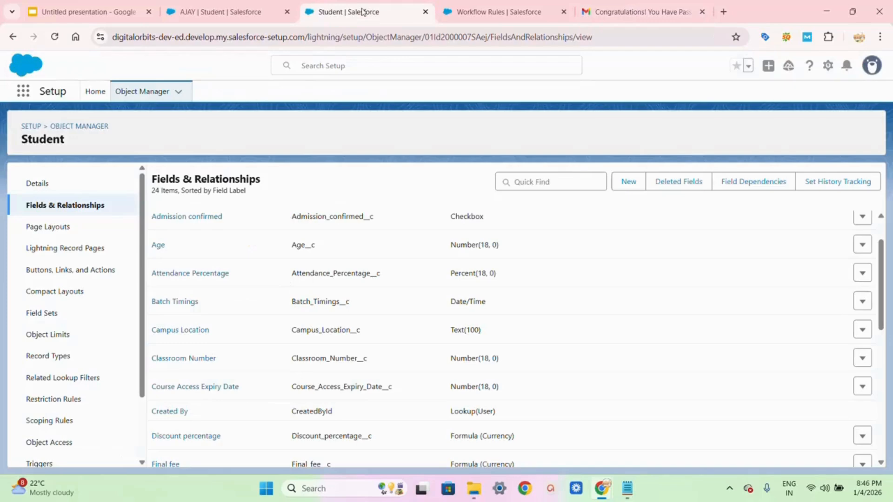
left_click(477, 13)
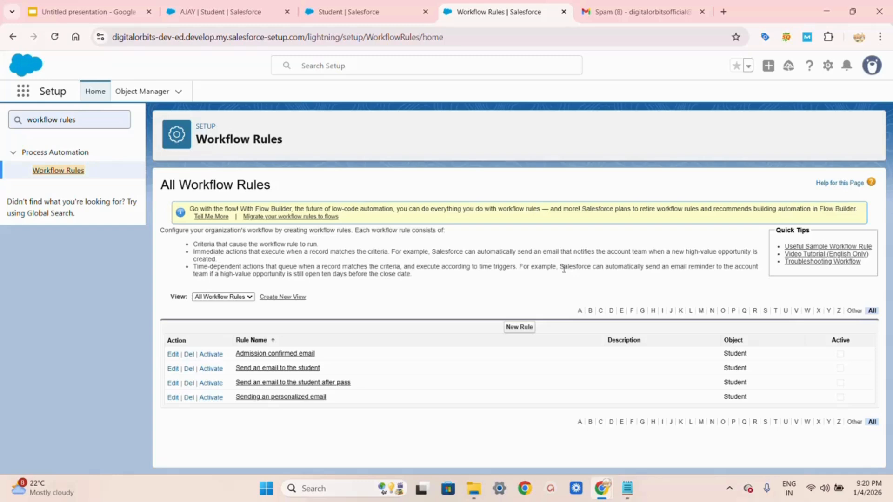
left_click(525, 328)
left_click(504, 336)
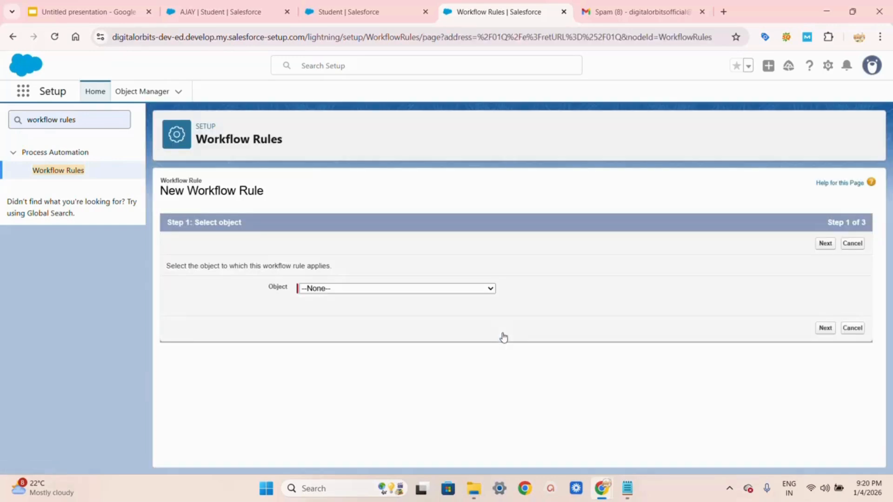
left_click(483, 292)
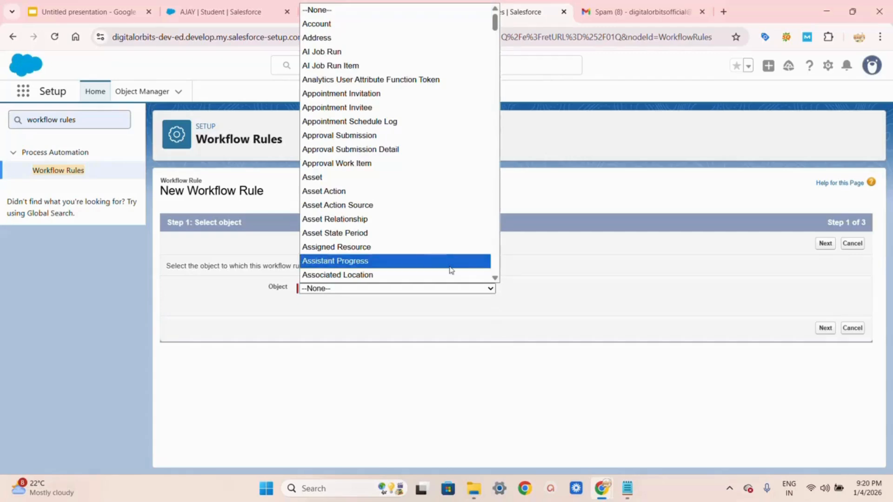
scroll(425, 261, "down", 20)
scroll(427, 263, "down", 20)
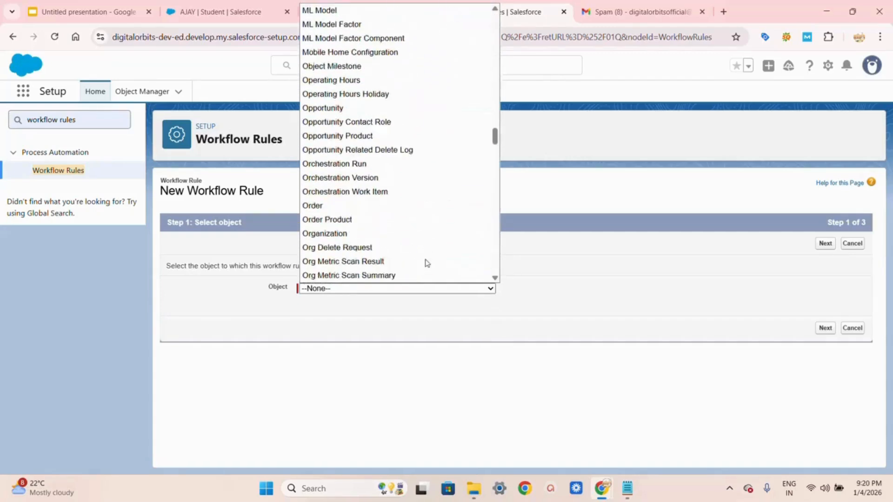
type("stu")
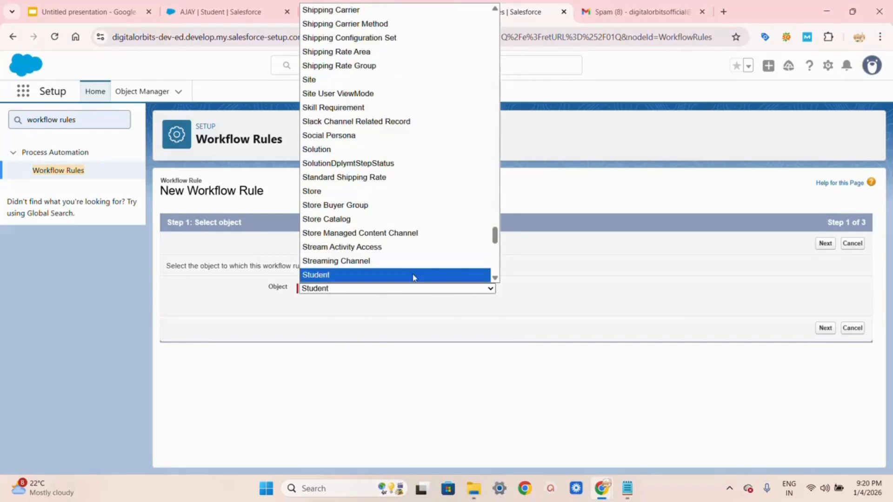
left_click(413, 278)
left_click(821, 329)
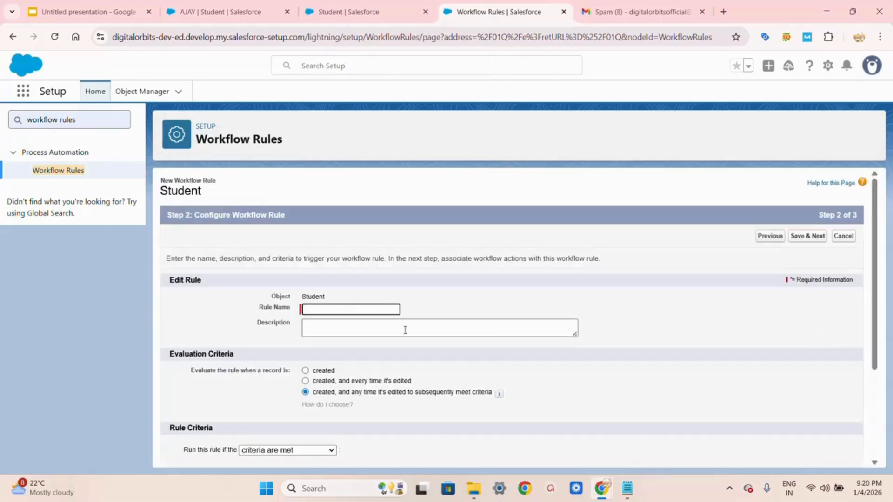
- Name the rule "Send an email to the student who paid 30000"
left_click(366, 310)
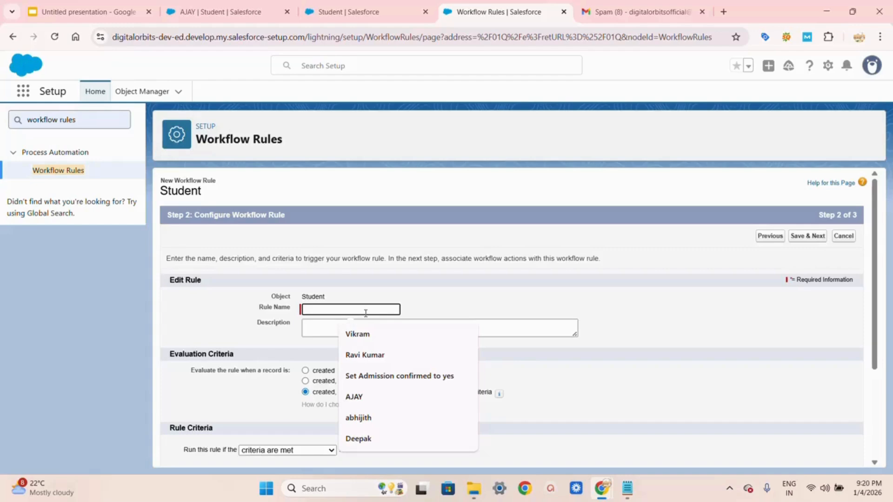
type("Se")
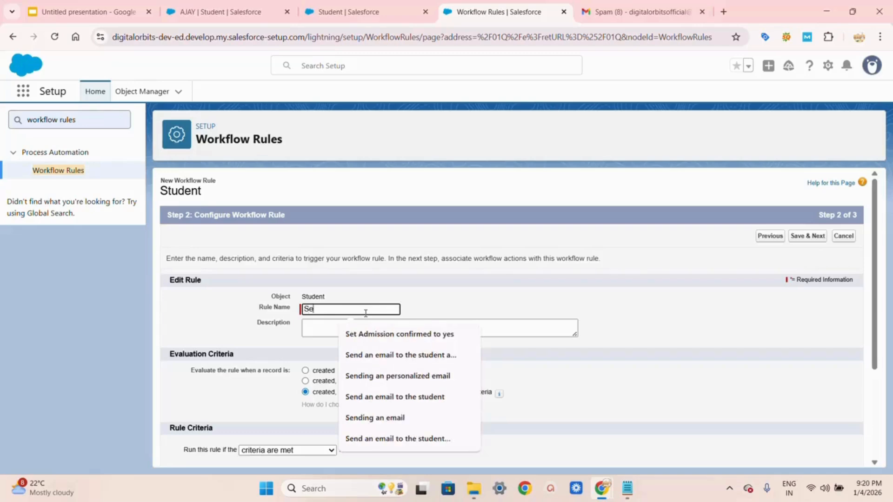
type("nd an")
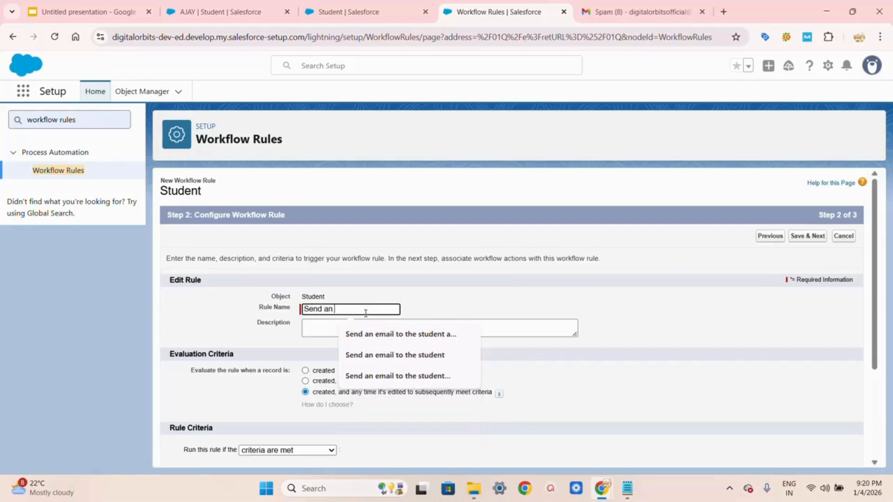
type(" email tp")
key("BackSpace")
type("o the studer")
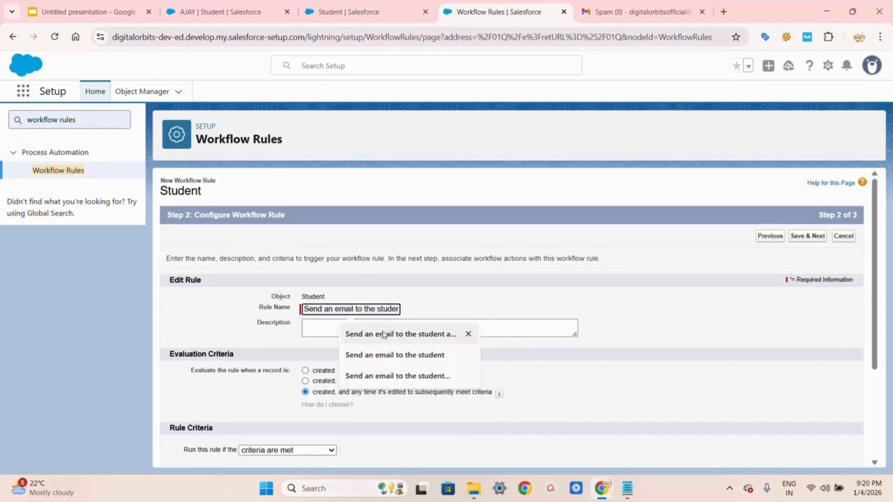
left_click(385, 334)
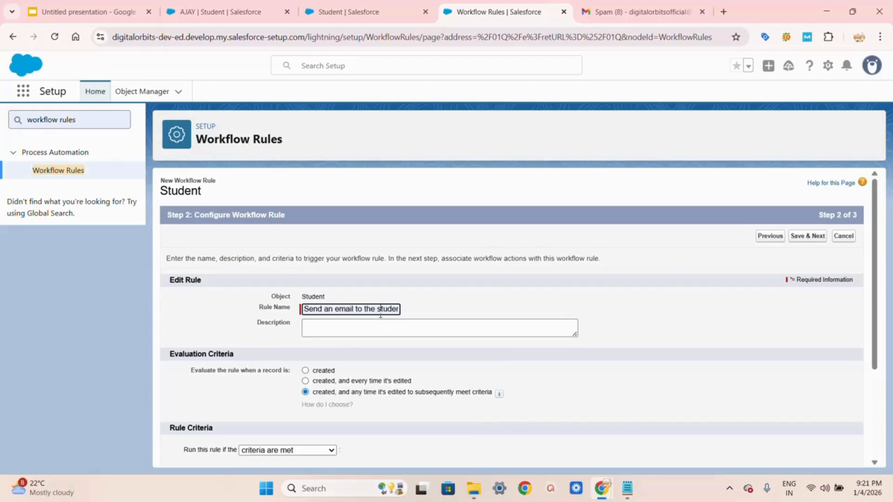
type("after pass")
key("BackSpace")
key("BackSpace")
key("BackSpace")
key("BackSpace")
key("BackSpace")
key("BackSpace")
key("BackSpace")
key("BackSpace")
key("BackSpace")
key("BackSpace")
key("BackSpace")
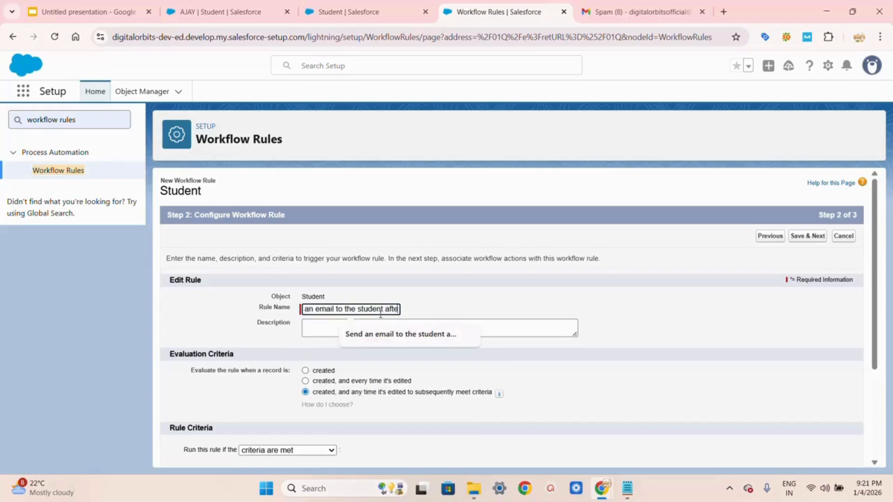
type("who paid")
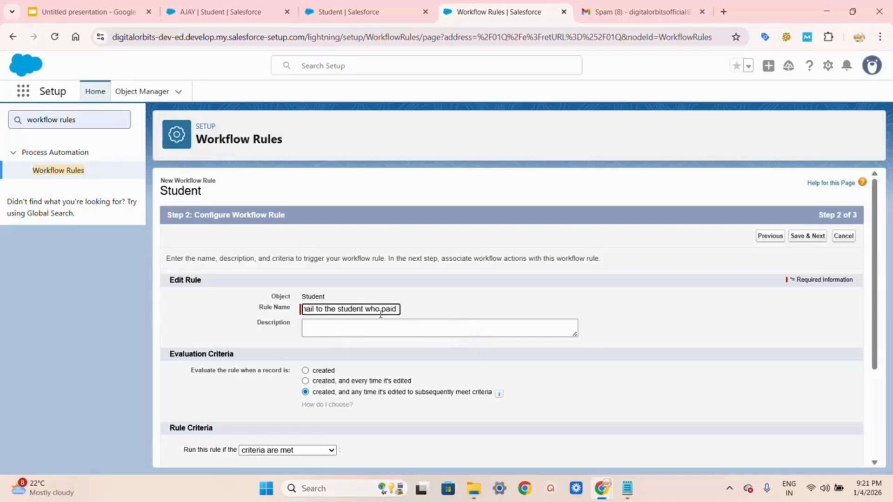
type(" 30000")
- Set the rule criteria so that Student: fee equals 30000
scroll(357, 392, "down", 2)
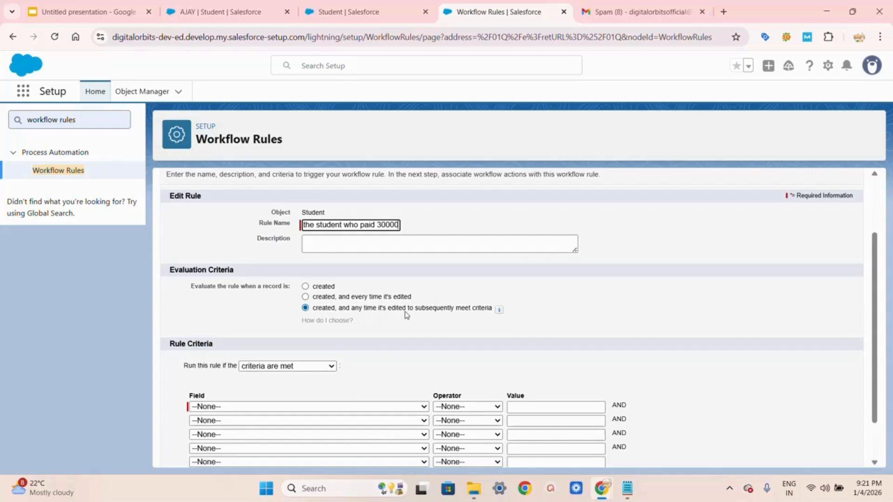
scroll(406, 315, "down", 2)
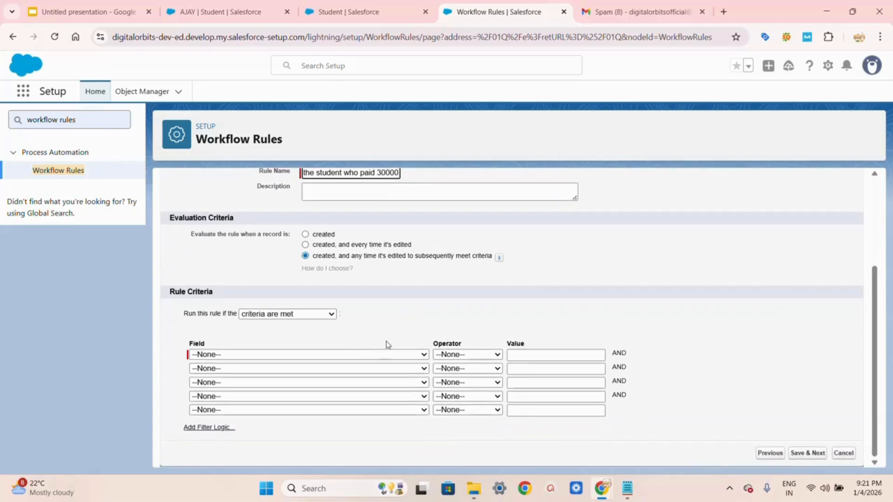
left_click(379, 356)
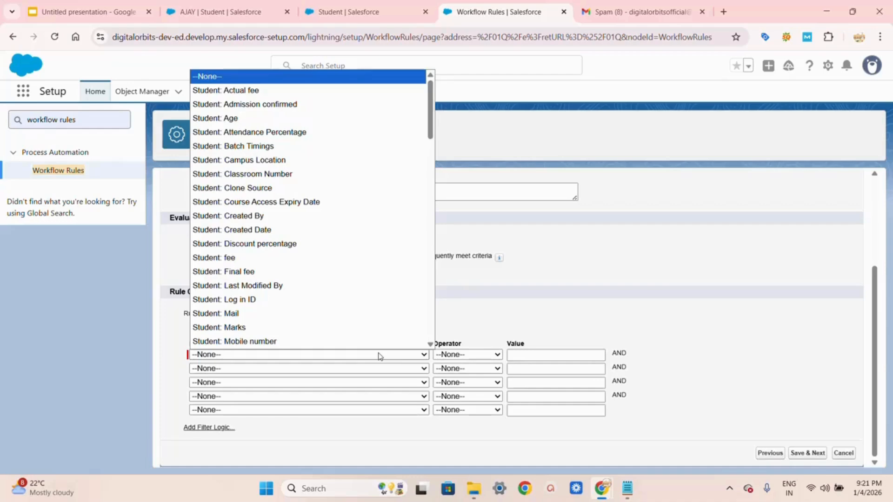
left_click(233, 262)
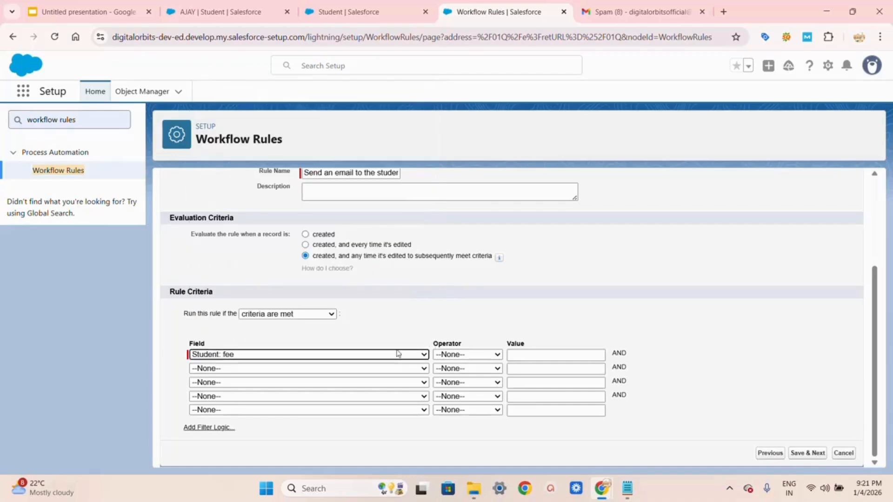
left_click(464, 355)
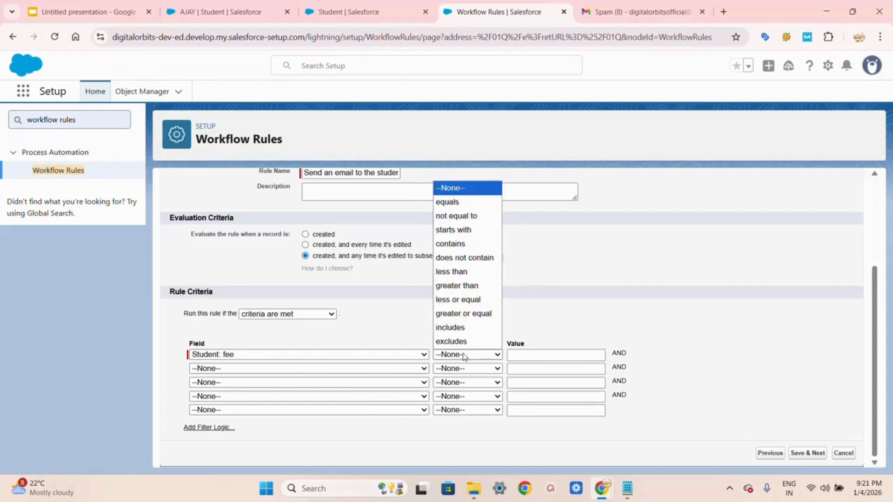
left_click(451, 205)
left_click(525, 354)
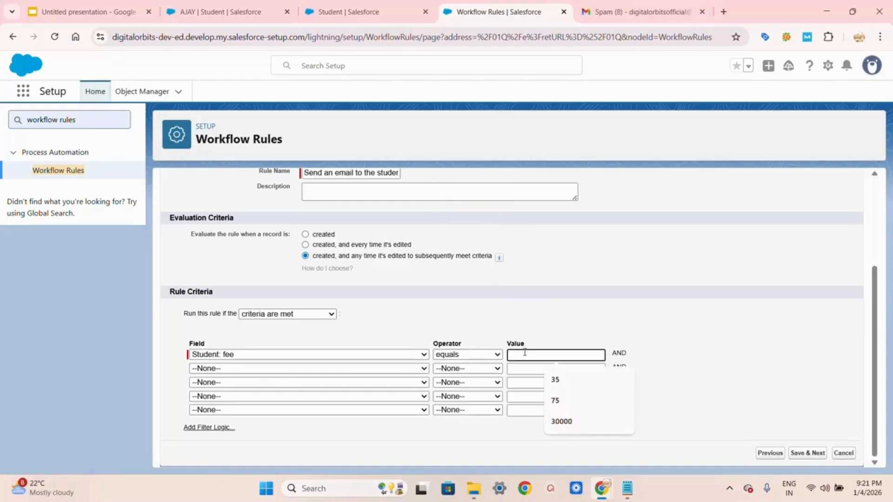
type("30000")
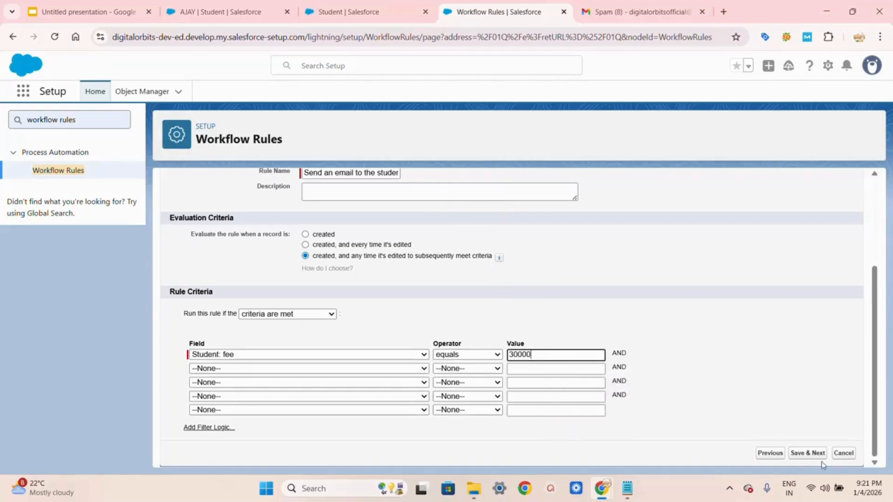
- Save the rule's configuration and start a new email alert as an immediate workflow action
left_click(809, 454)
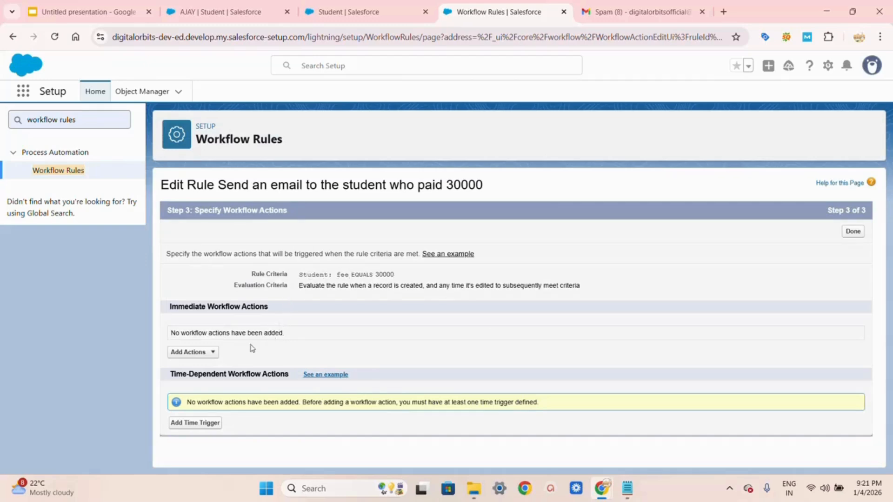
left_click(214, 354)
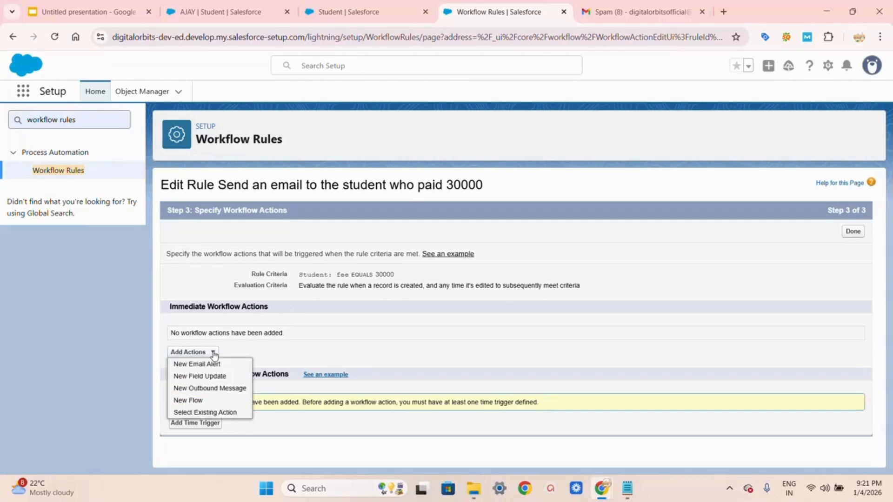
left_click(207, 365)
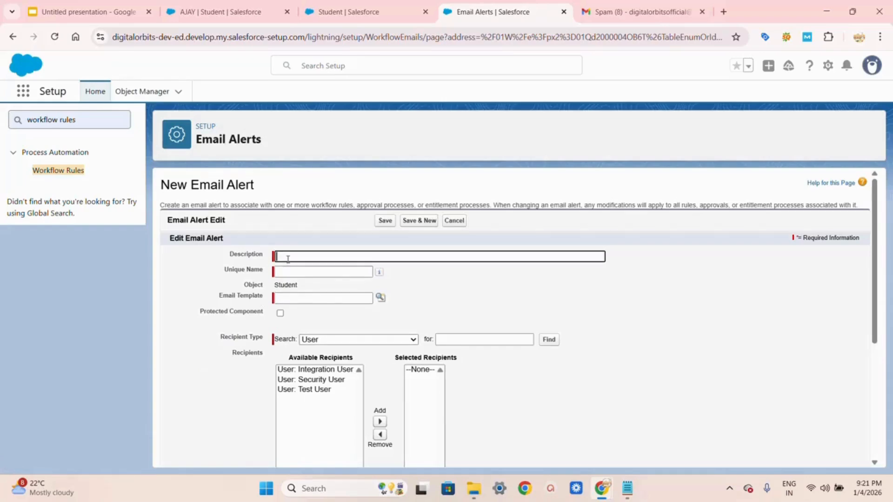
- Describe the email alert as "Sending an email to a student who paid the fee 30000" and fill in its unique name from the description
left_click(288, 258)
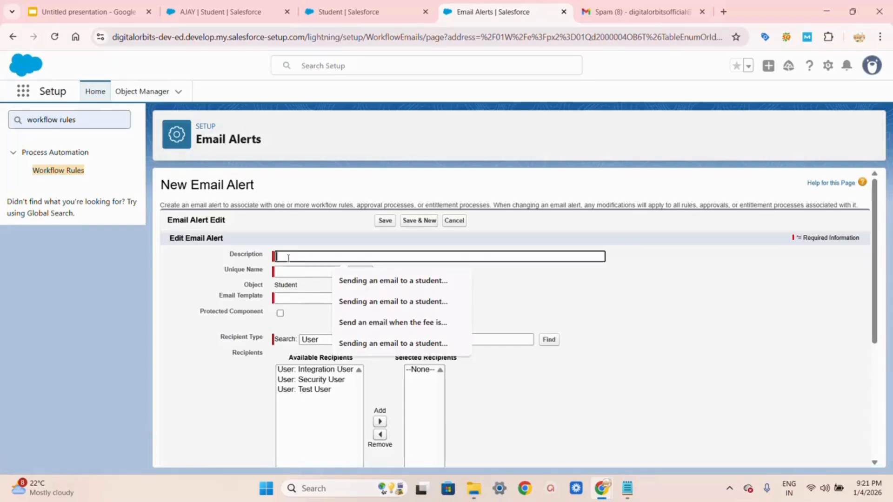
left_click(353, 282)
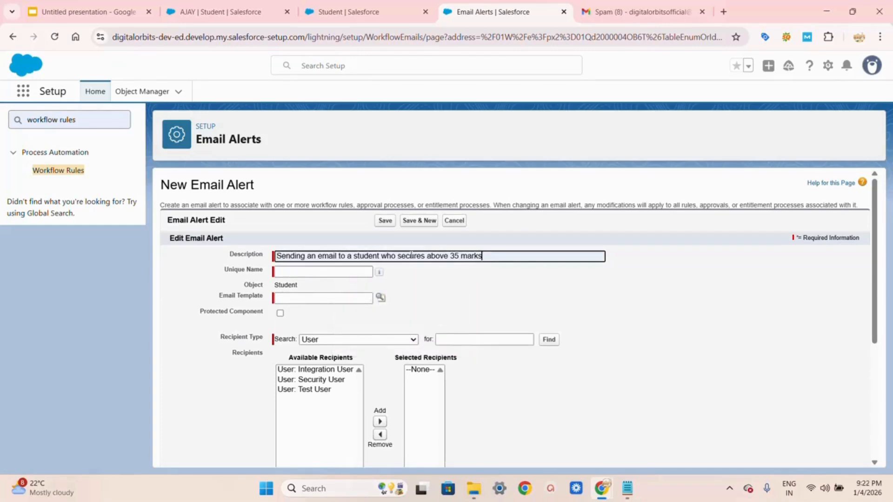
left_click_drag(427, 256, 509, 257)
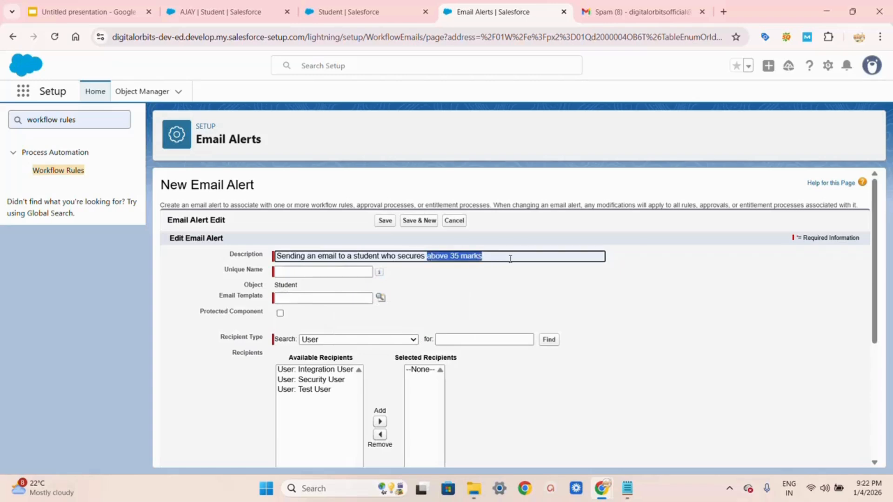
key("BackSpace")
key("BackSpace")
key("BackSpace")
key("BackSpace")
key("BackSpace")
key("BackSpace")
key("BackSpace")
key("BackSpace")
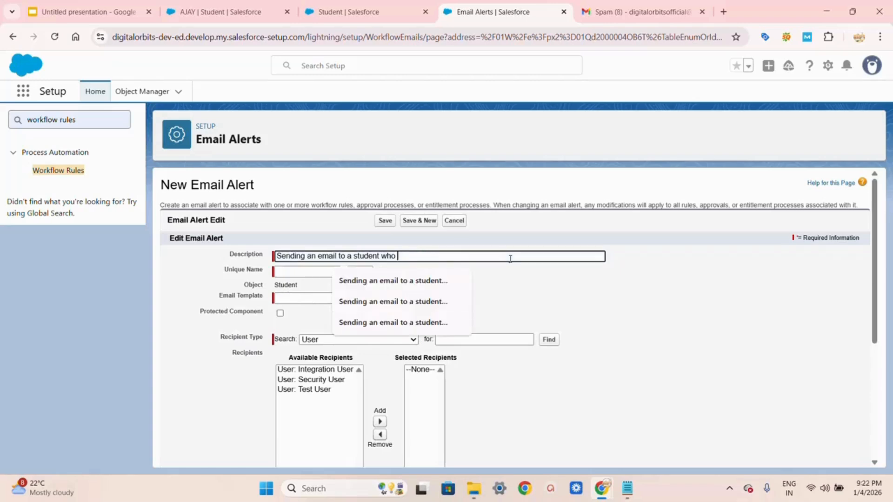
key("BackSpace")
type("paid the")
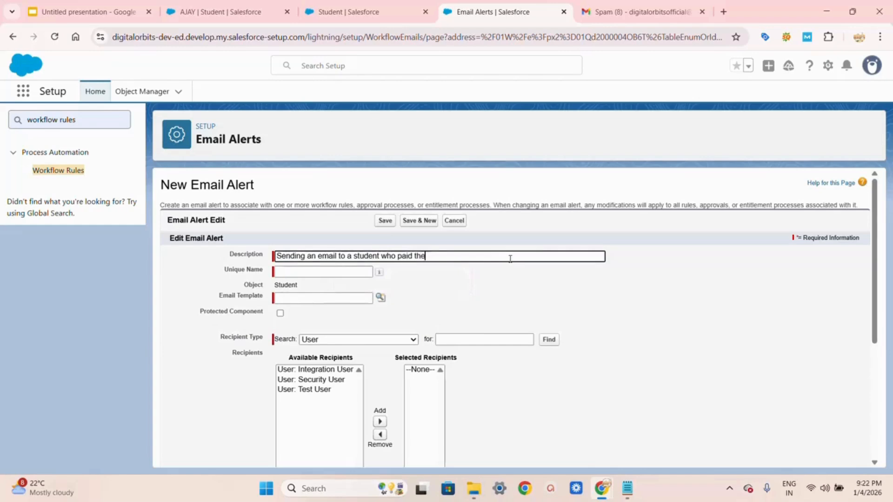
type(" fee 30000")
left_click(350, 271)
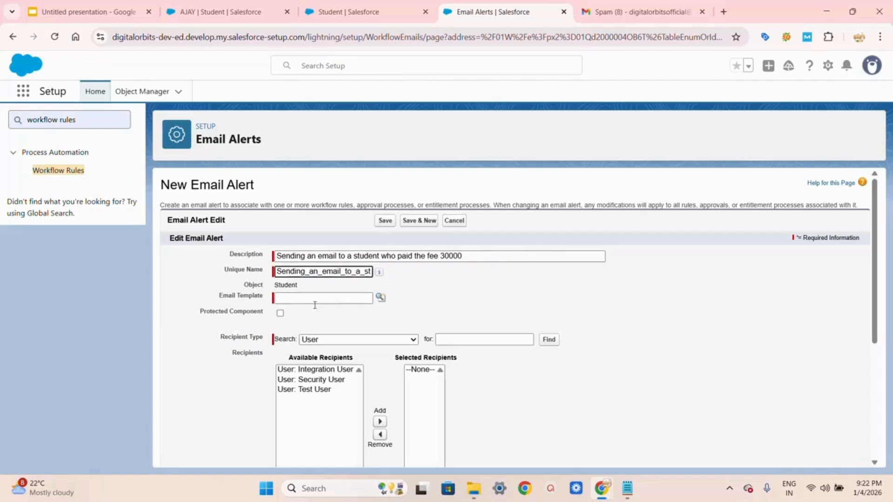
- Assign the PAYMENT CONFIRMATION email template to the alert and mark the alert as a protected component
left_click(380, 298)
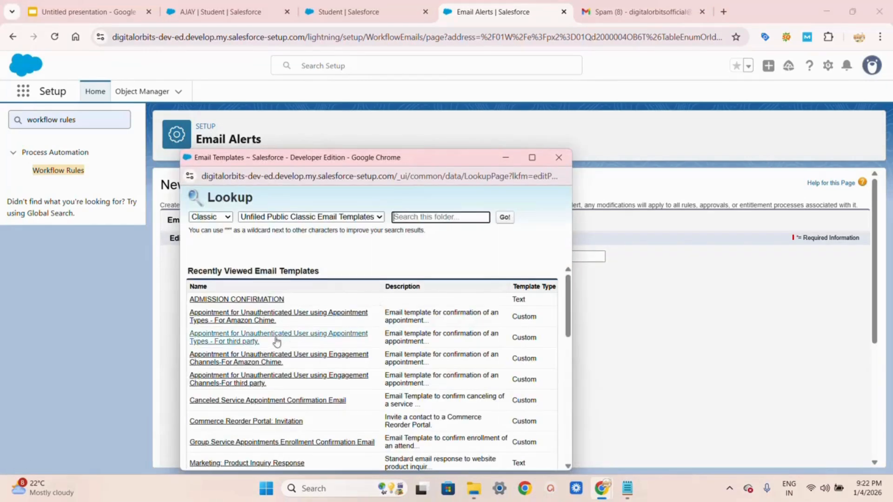
scroll(265, 412, "down", 1)
scroll(265, 412, "down", 3)
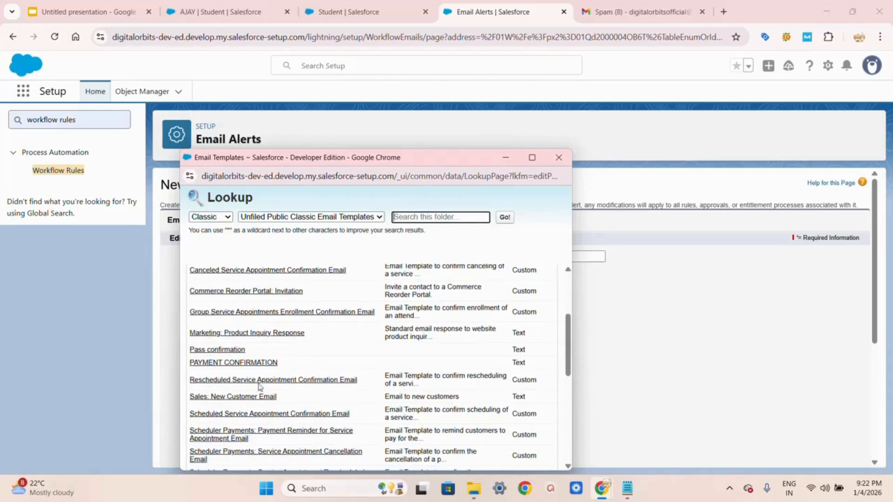
left_click(259, 365)
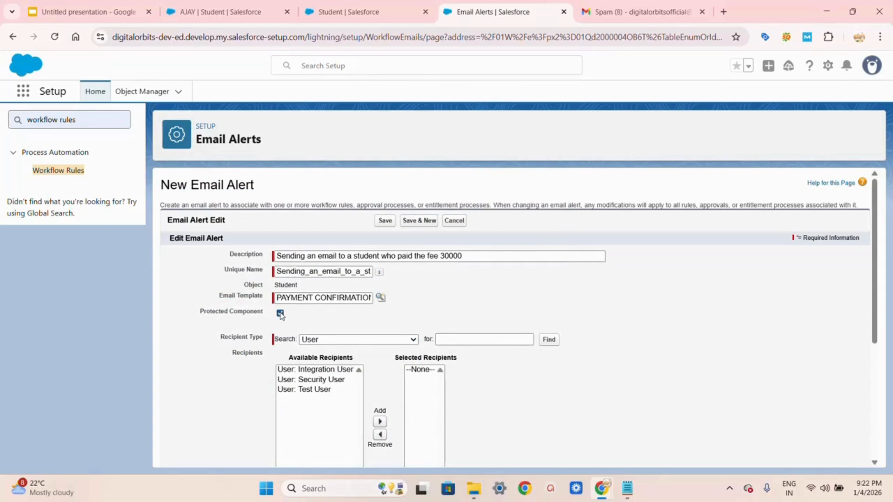
- Set the alert's recipient type to Email Field and add "Email Field: Mail" to the selected recipients, postponing the Windows update restart
left_click(333, 341)
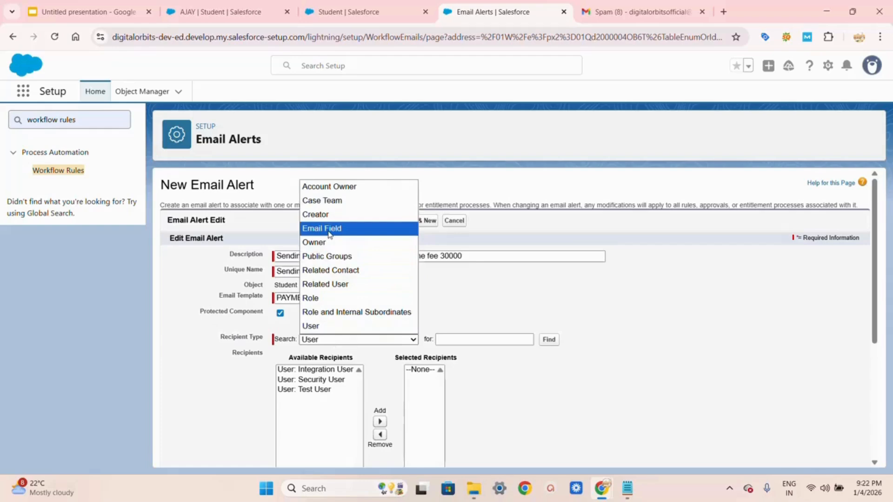
left_click(330, 235)
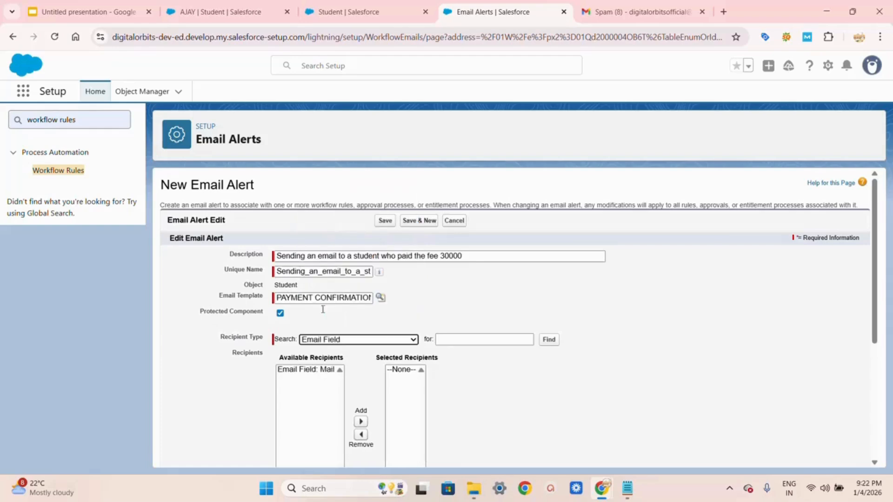
left_click(302, 370)
scroll(302, 371, "down", 1)
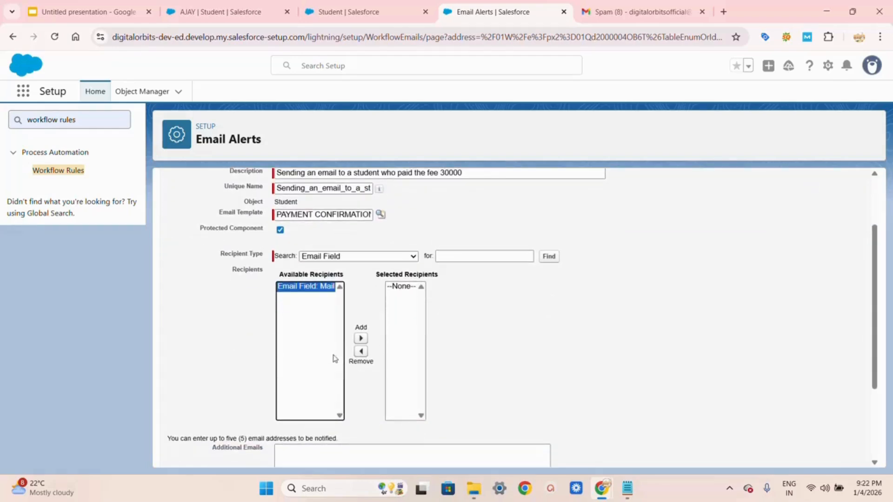
left_click(361, 339)
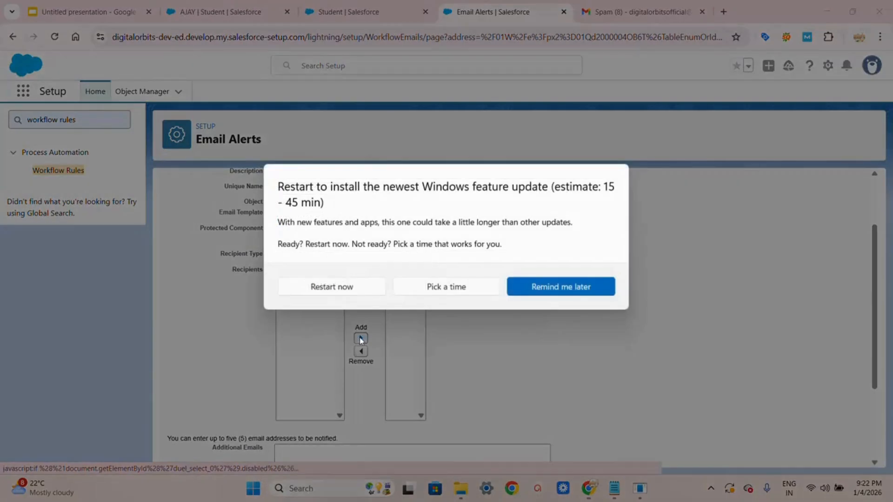
left_click(542, 287)
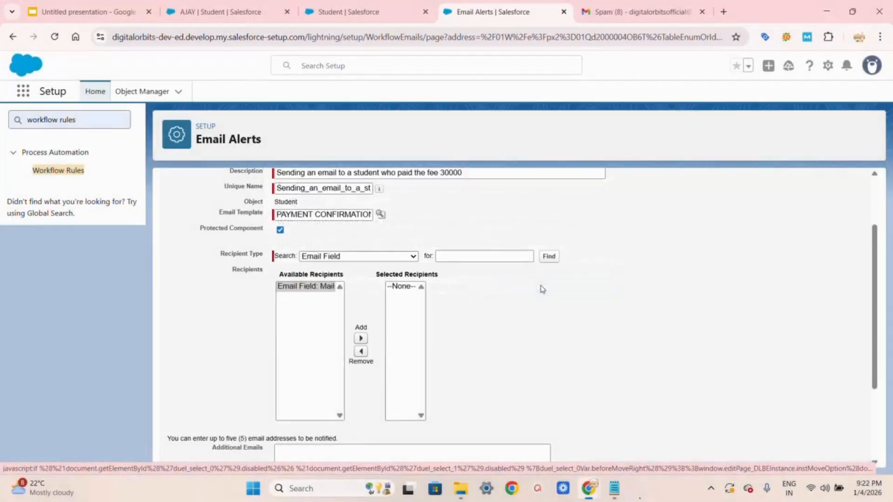
left_click(362, 339)
- Save the email alert, complete the workflow actions and activate the rule
scroll(391, 399, "down", 3)
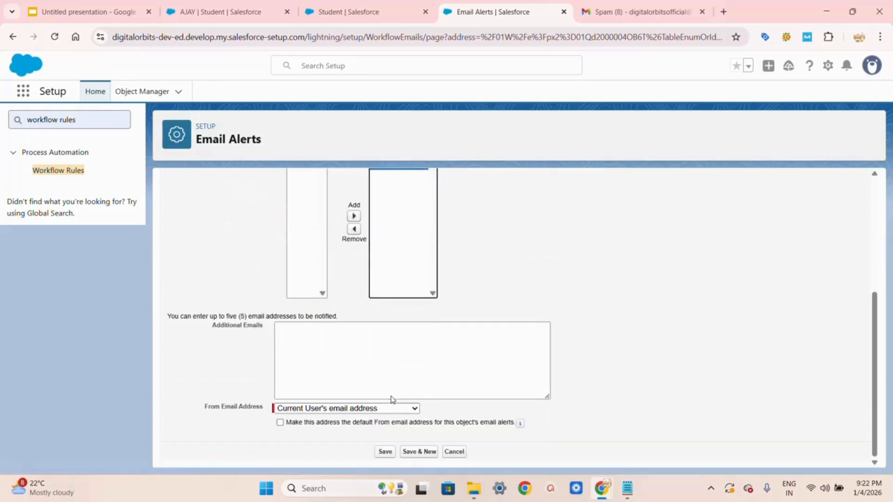
left_click(386, 452)
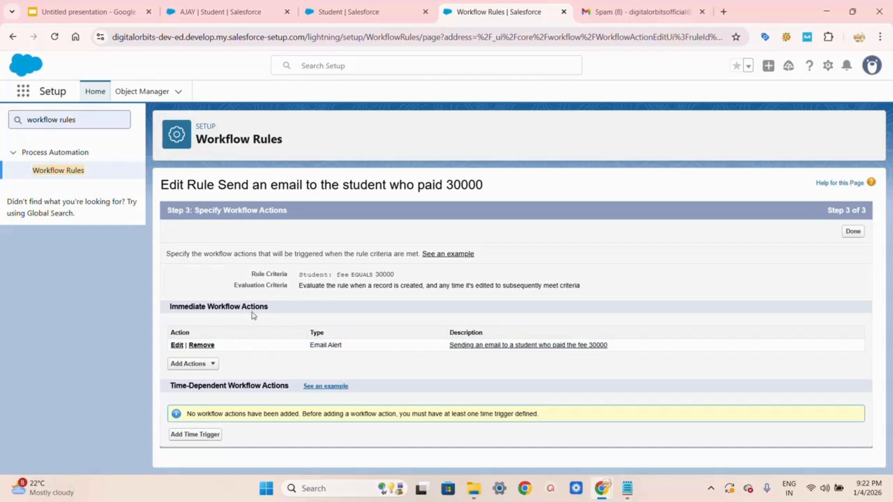
left_click(853, 232)
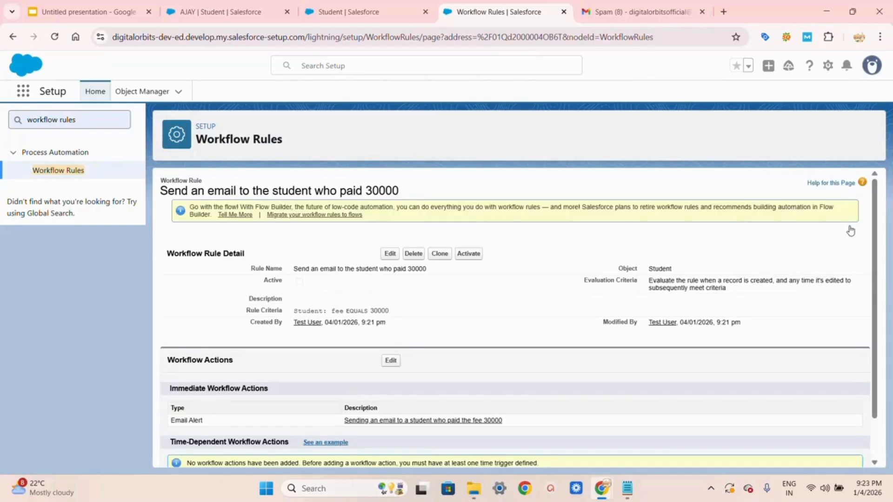
left_click(470, 254)
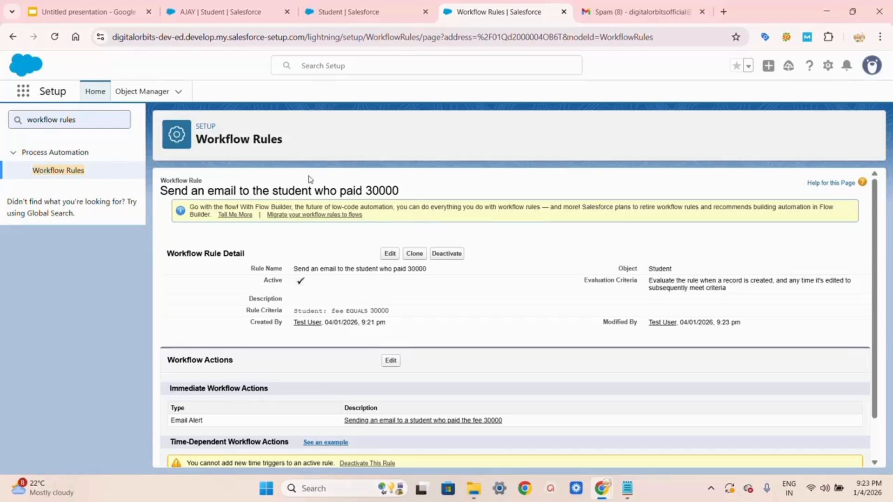
- Return to the Students list, open the third recently viewed student's record and reload it to show the fee field
left_click(338, 14)
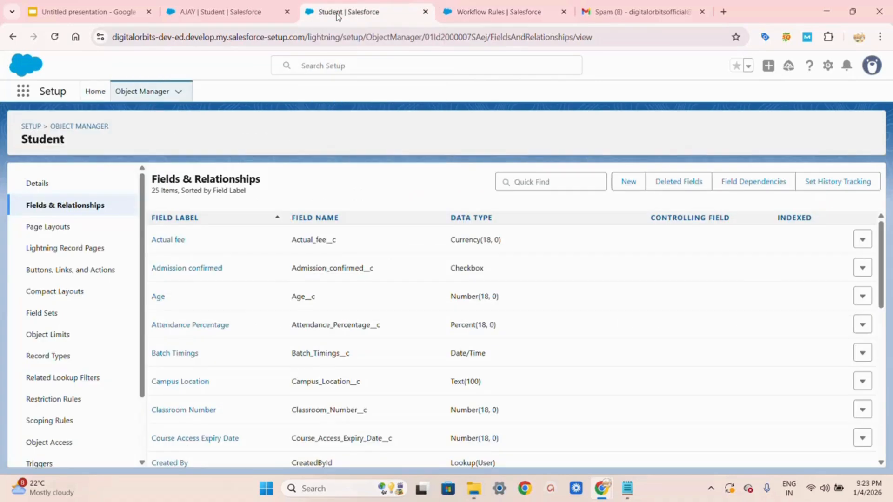
left_click(217, 18)
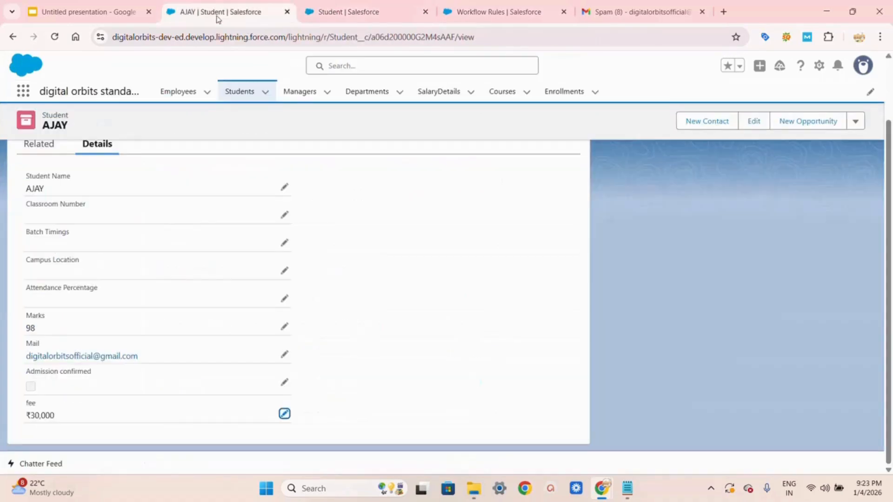
scroll(296, 222, "up", 2)
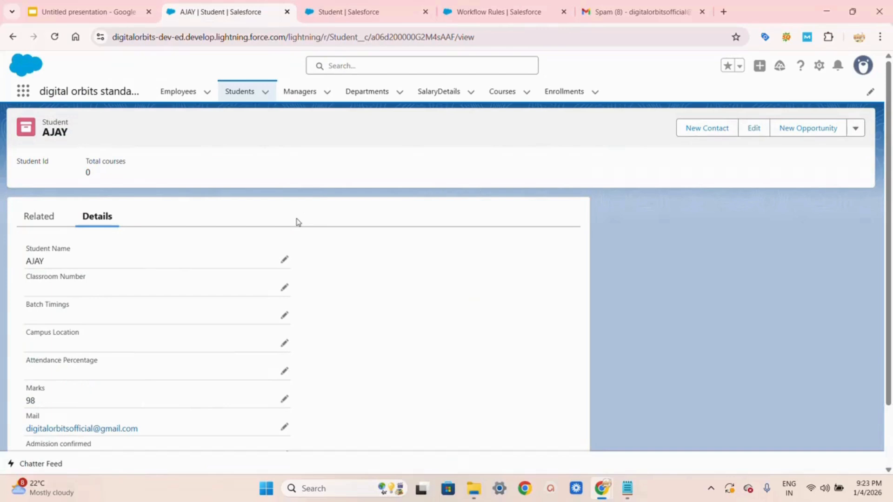
left_click(243, 95)
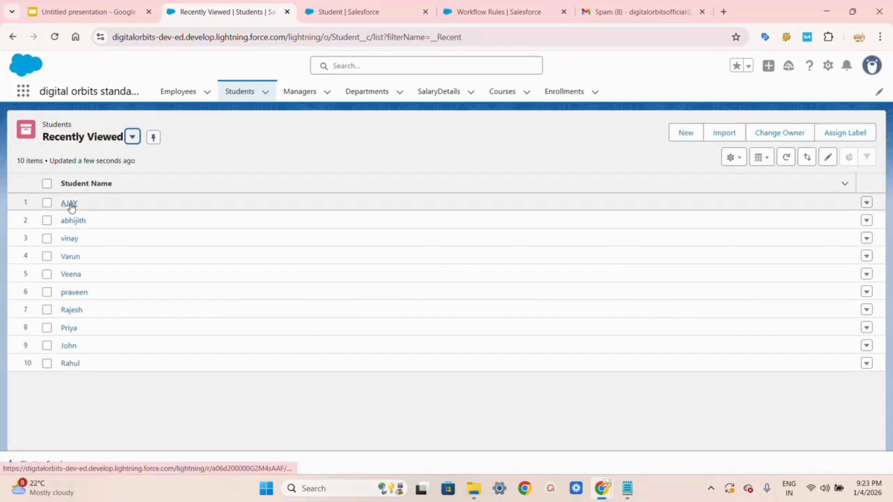
left_click(70, 238)
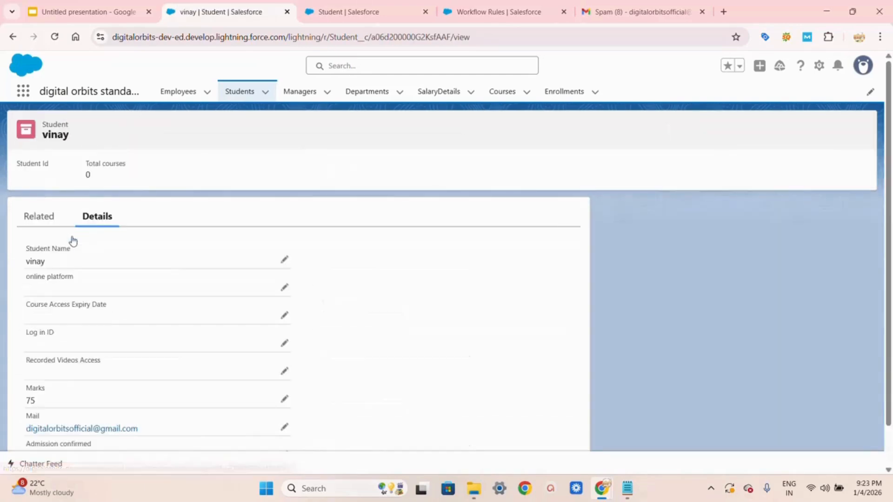
scroll(73, 240, "down", 1)
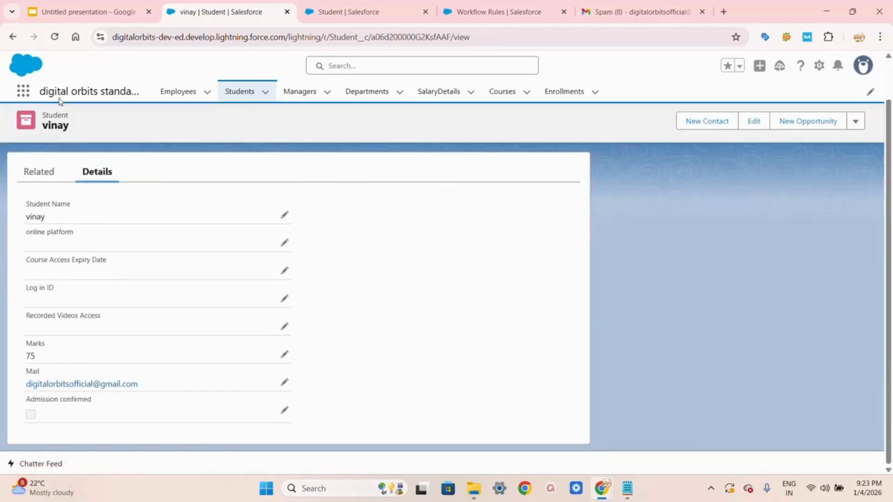
left_click(55, 40)
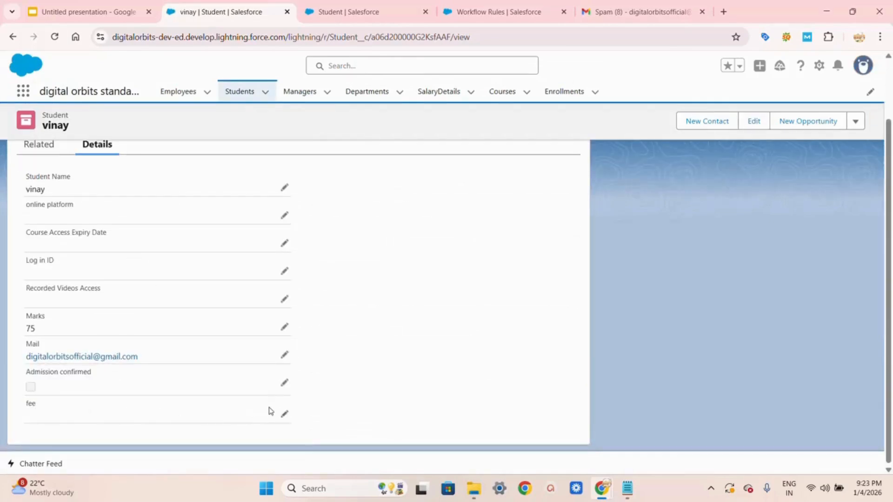
- Set the student's fee to 30000 and save the record
left_click(285, 414)
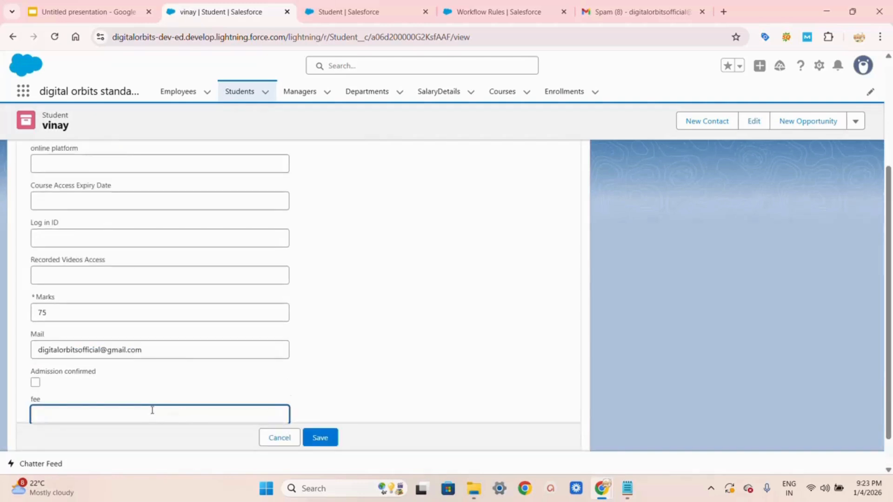
type("30000")
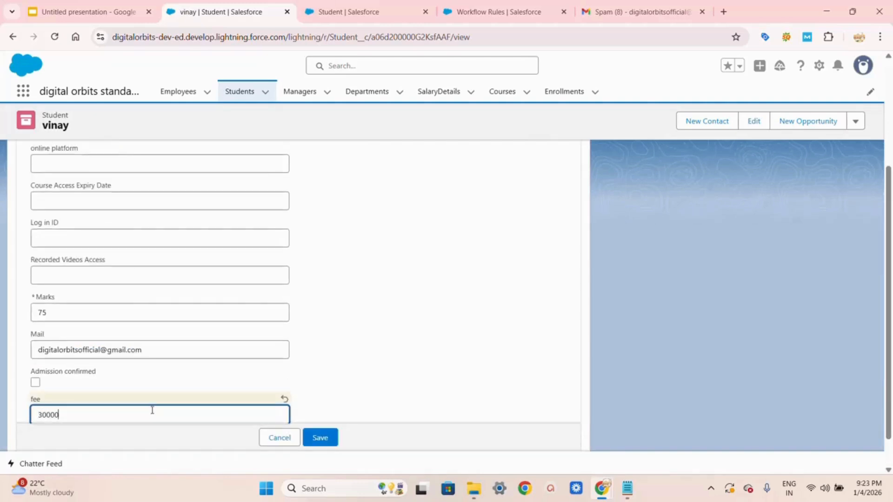
left_click(321, 440)
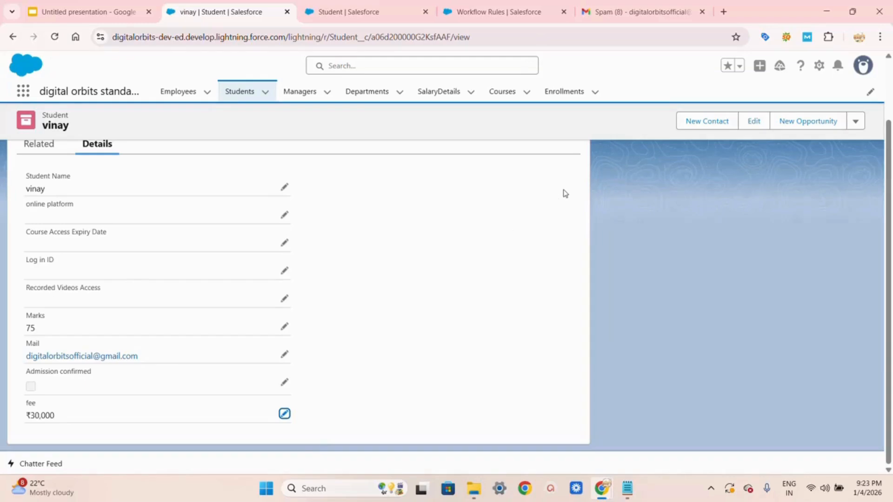
- Switch to Gmail's spam folder and read the "Payment Received – Admission Confirmed" message
scroll(566, 194, "up", 2)
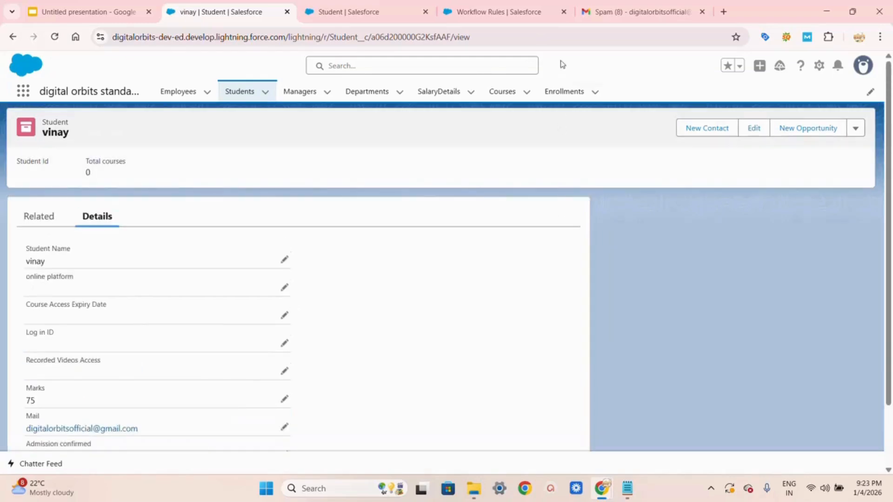
left_click(611, 10)
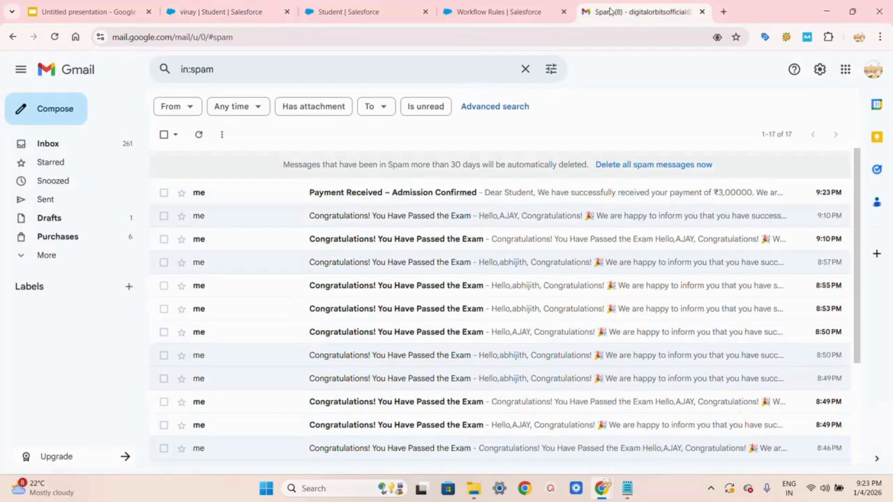
left_click(341, 192)
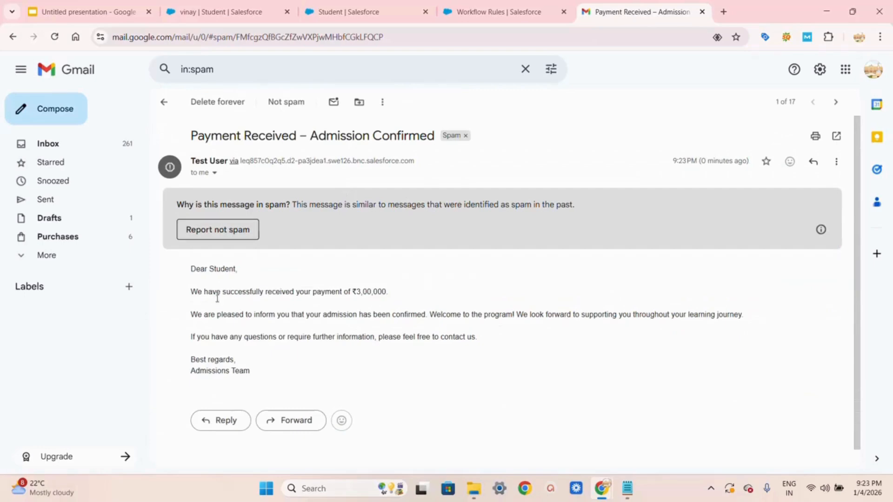
scroll(221, 314, "down", 1)
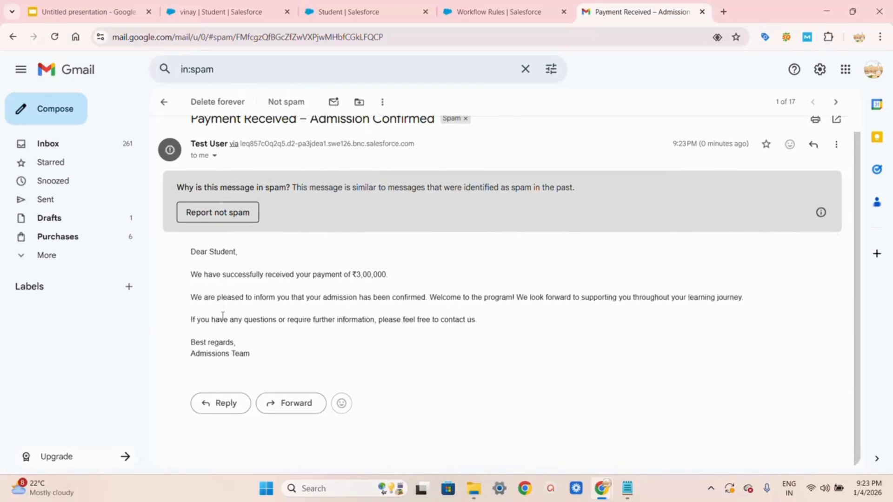
- Return to the Student object's Fields & Relationships page in Salesforce Setup
left_click(349, 14)
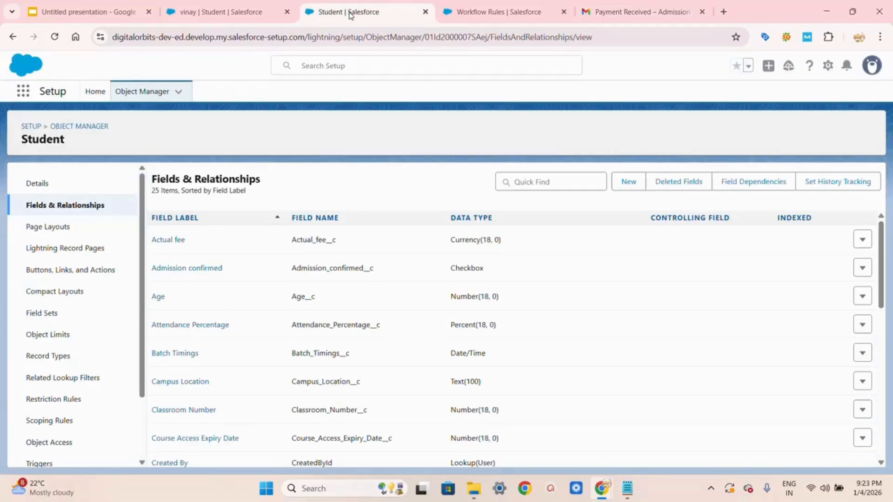